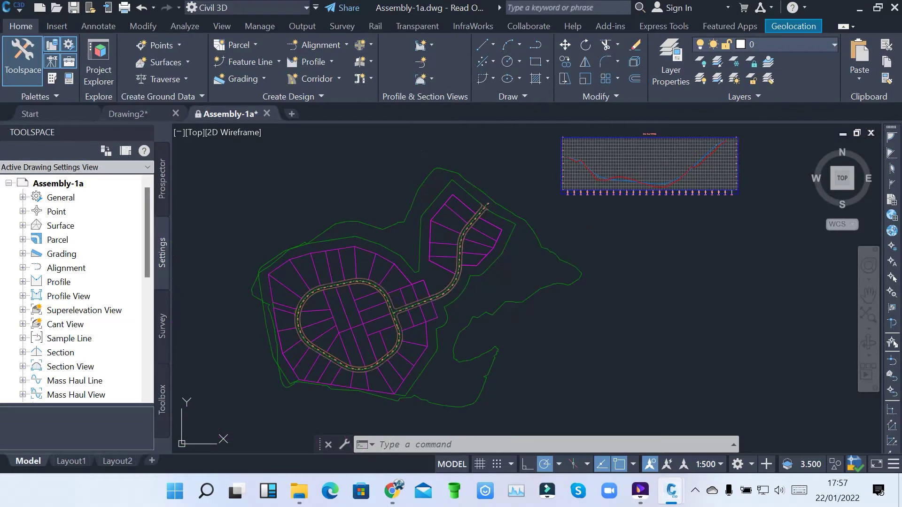
# - Examine the First Street and Second Street centerline alignments in the plan and in the drawing's alignment list
pyautogui.moveTo(581, 224); pyautogui.dragTo(542, 238, button='middle')
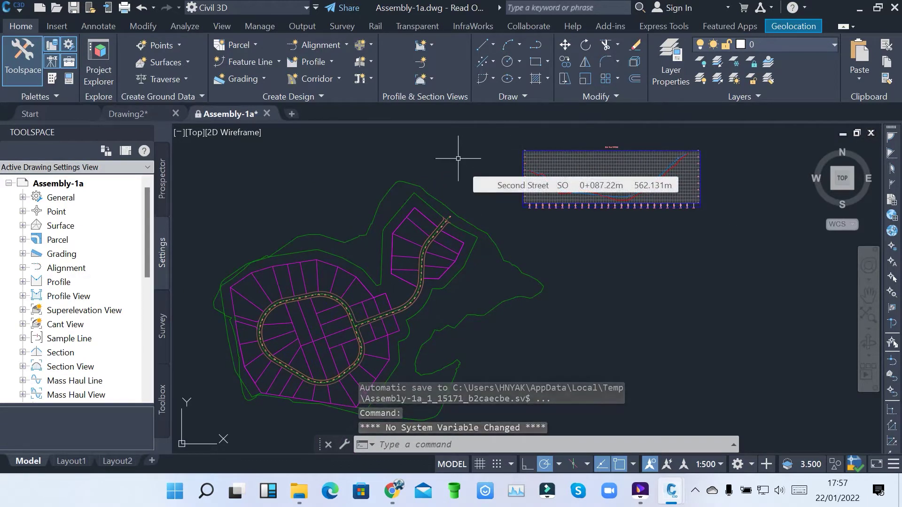
pyautogui.scroll(6, 324, 244)
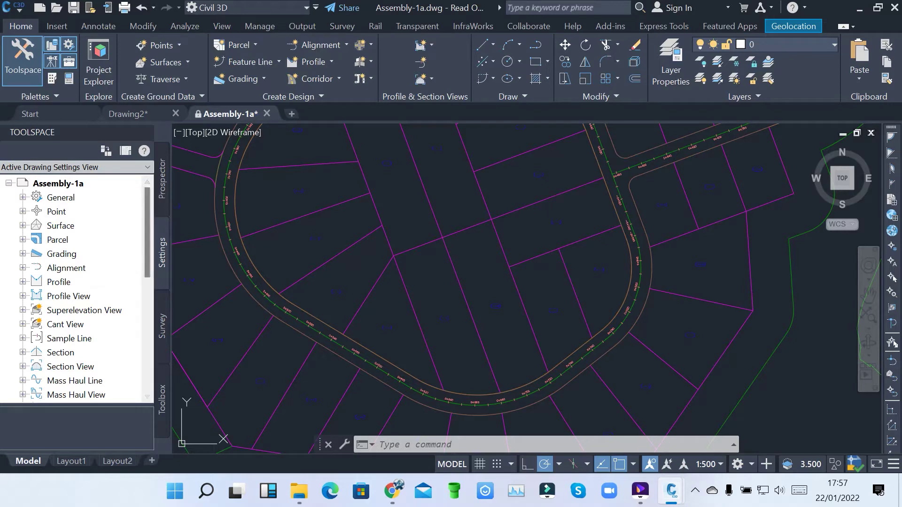
pyautogui.click(162, 178)
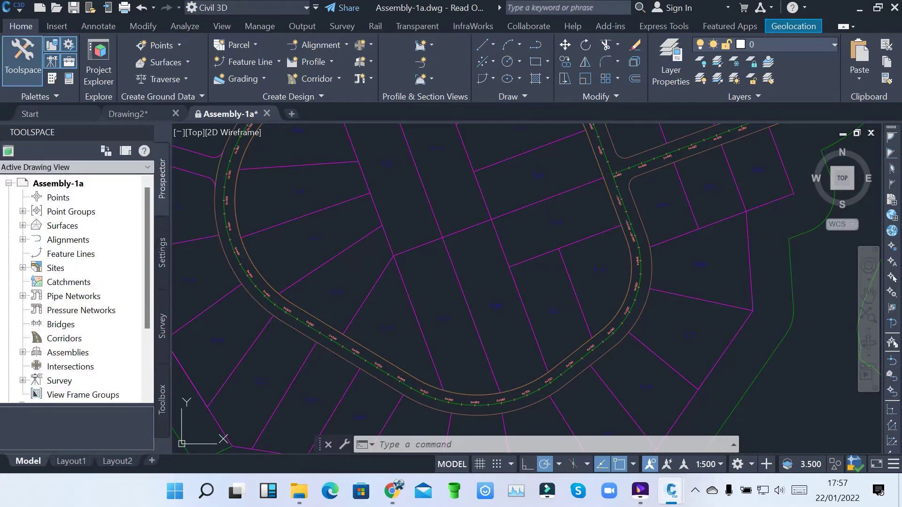
pyautogui.click(23, 240)
pyautogui.click(37, 254)
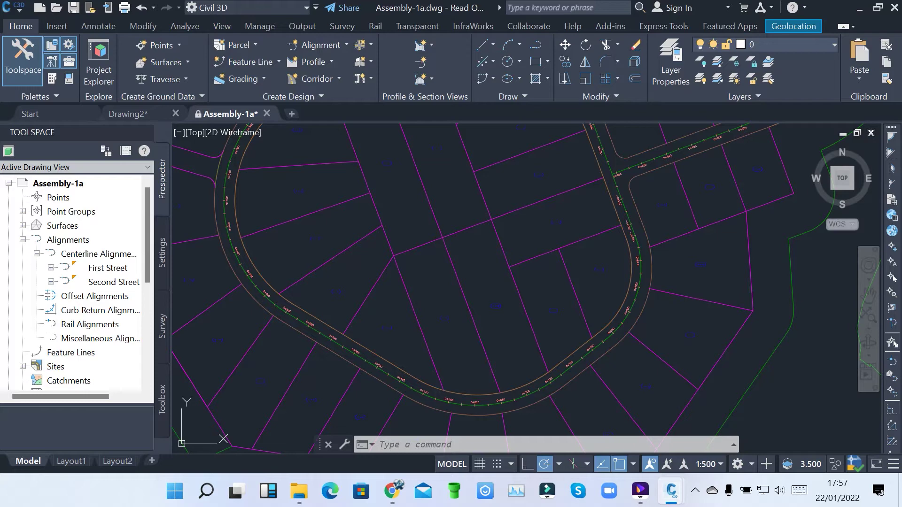
pyautogui.scroll(-5, 305, 247)
pyautogui.scroll(5, 307, 251)
pyautogui.scroll(5, 263, 278)
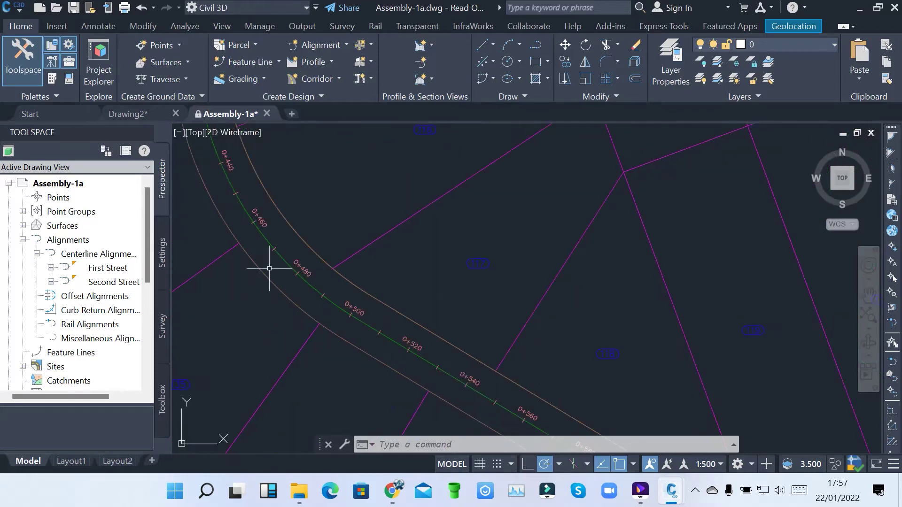
pyautogui.moveTo(278, 257)
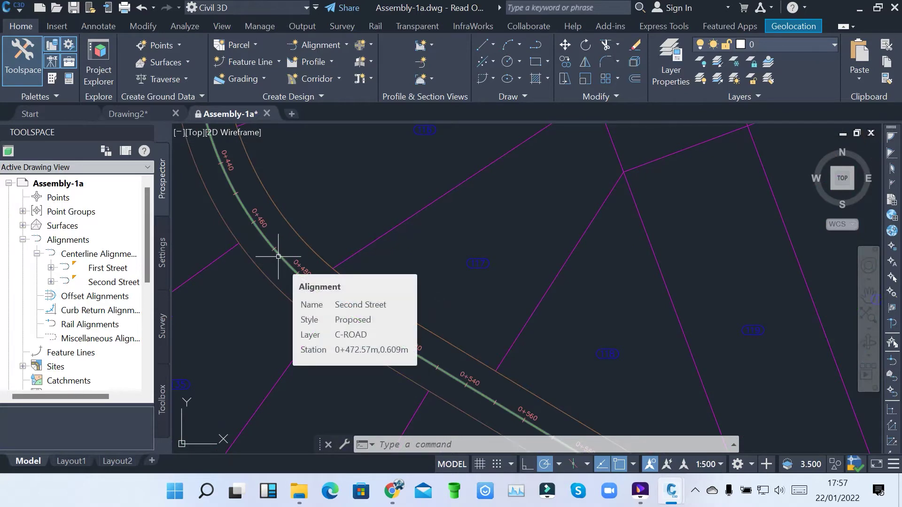
pyautogui.scroll(-6, 278, 256)
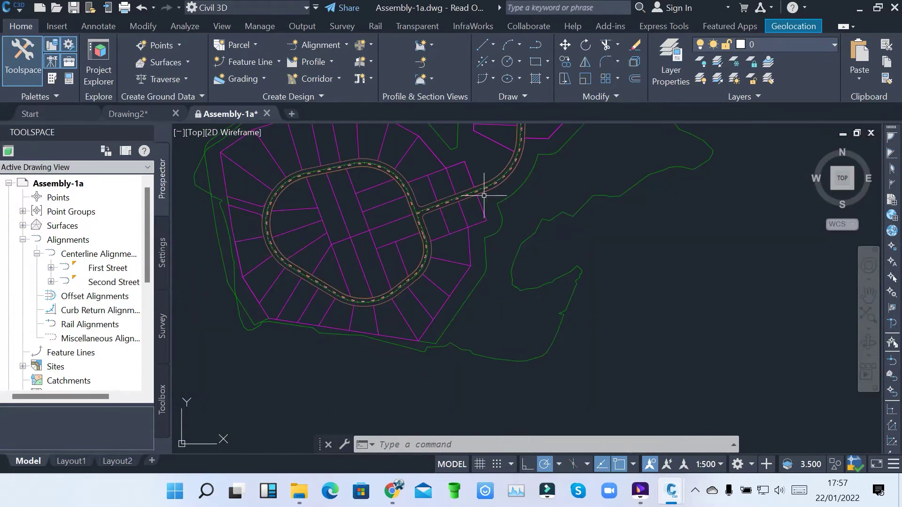
pyautogui.scroll(5, 388, 195)
pyautogui.scroll(2, 389, 195)
pyautogui.moveTo(393, 192)
pyautogui.scroll(-7, 357, 237)
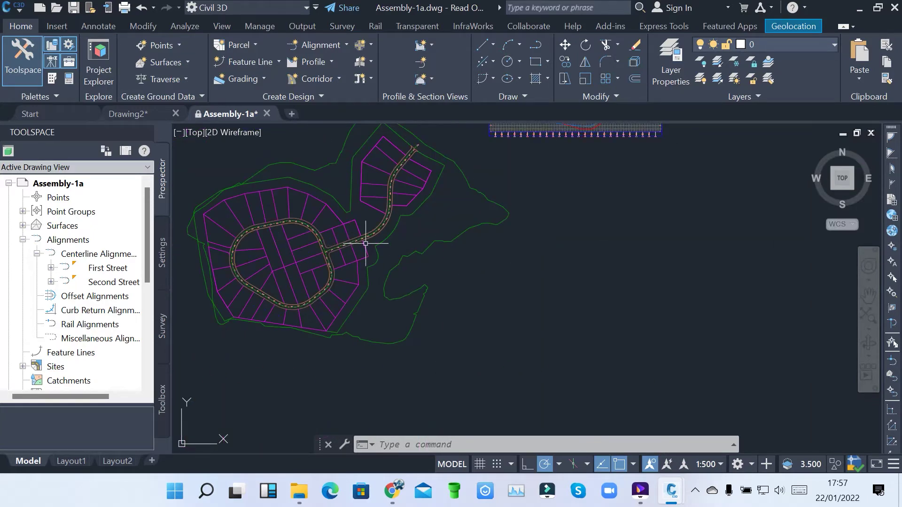
# - Examine the First Street and Second Street profile views, comparing the ground and design profile lines along each street
pyautogui.scroll(4, 611, 187)
pyautogui.scroll(3, 479, 282)
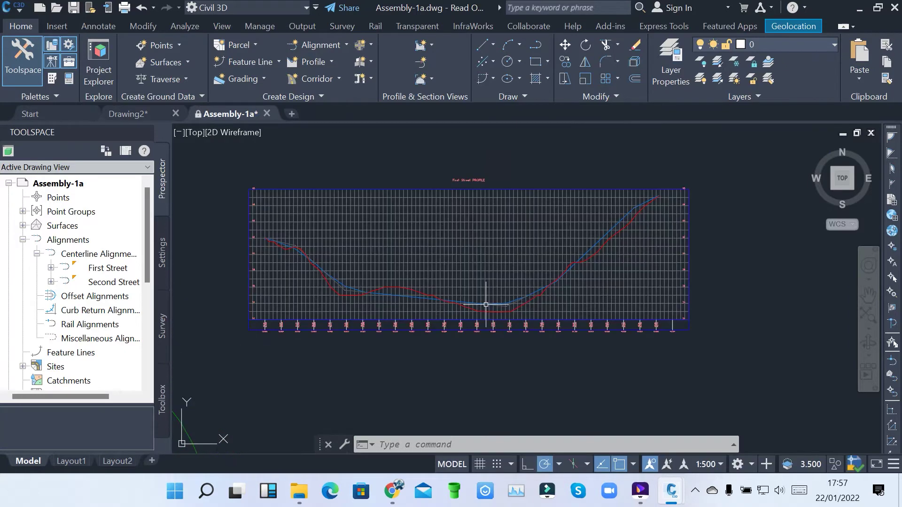
pyautogui.scroll(5, 485, 304)
pyautogui.scroll(-7, 485, 304)
pyautogui.scroll(2, 485, 305)
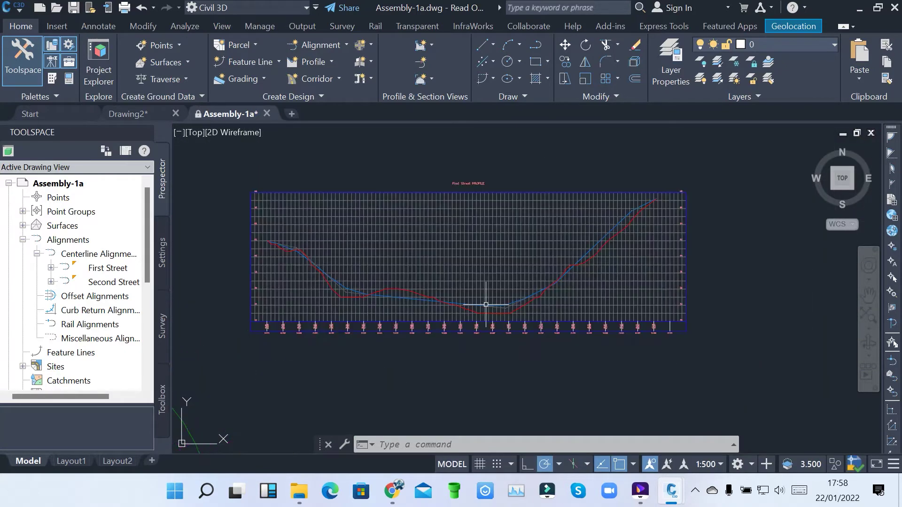
pyautogui.scroll(-5, 485, 304)
pyautogui.scroll(5, 519, 258)
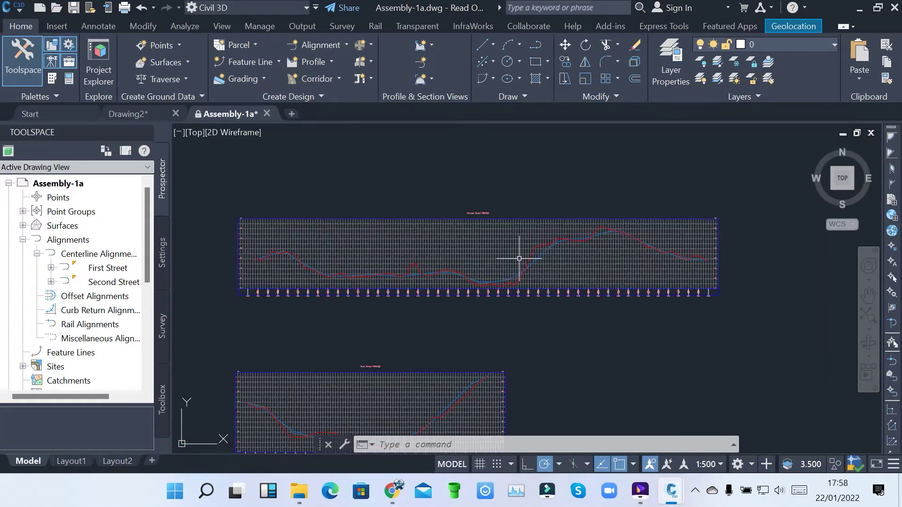
pyautogui.moveTo(496, 243); pyautogui.dragTo(542, 173, button='middle')
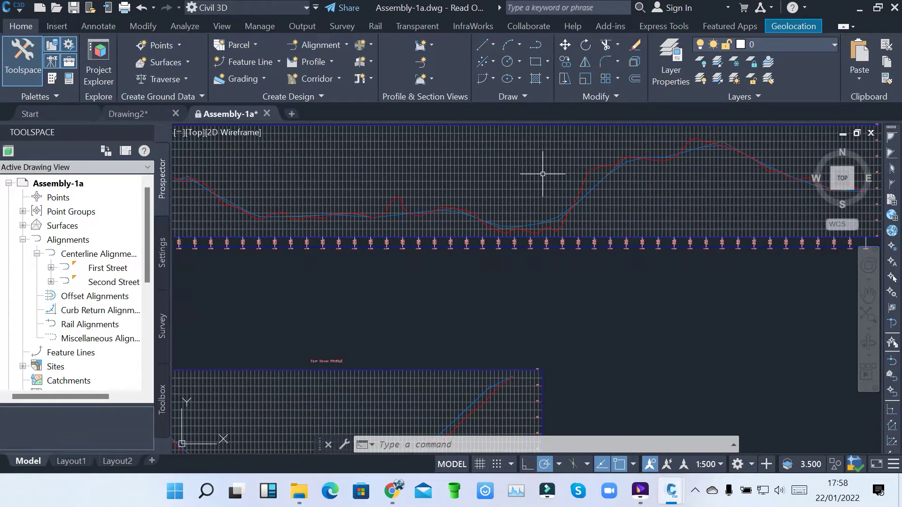
pyautogui.moveTo(543, 173)
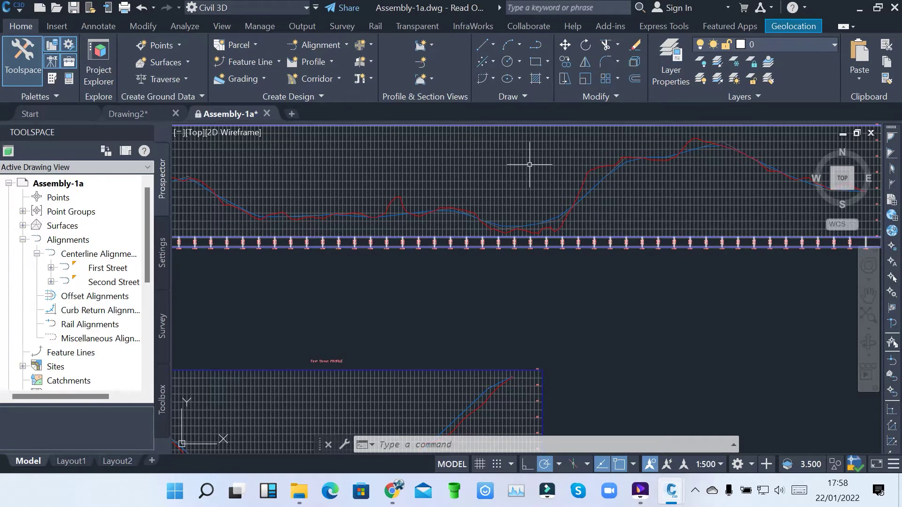
pyautogui.scroll(-3, 530, 165)
pyautogui.scroll(3, 451, 364)
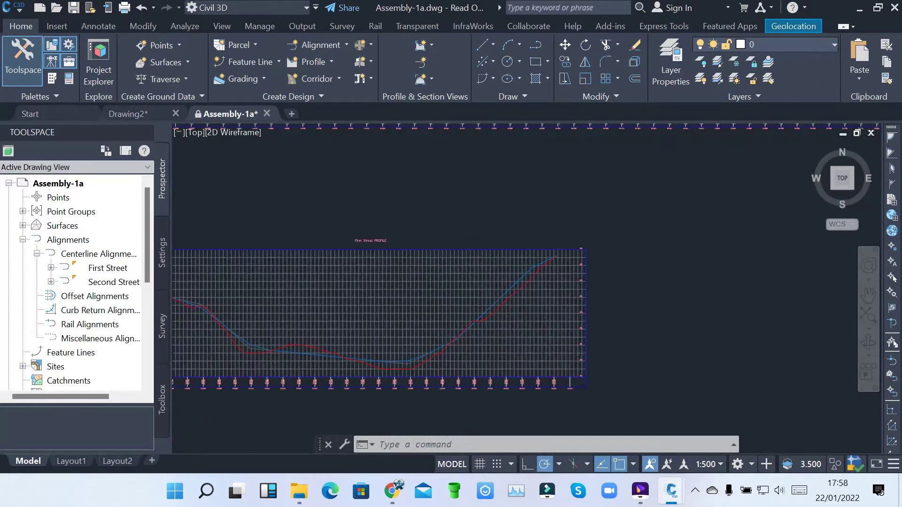
pyautogui.scroll(2, 459, 366)
pyautogui.scroll(-5, 458, 288)
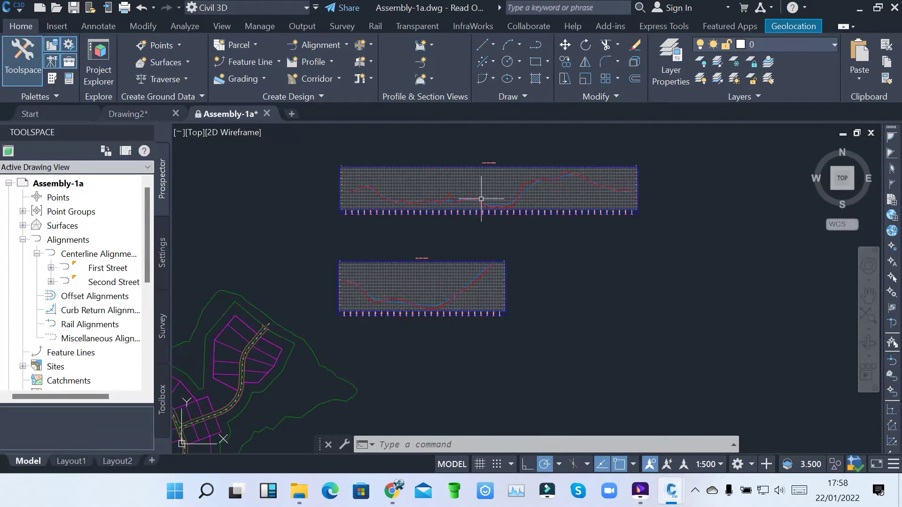
pyautogui.scroll(6, 488, 147)
pyautogui.scroll(-5, 478, 163)
pyautogui.scroll(2, 426, 236)
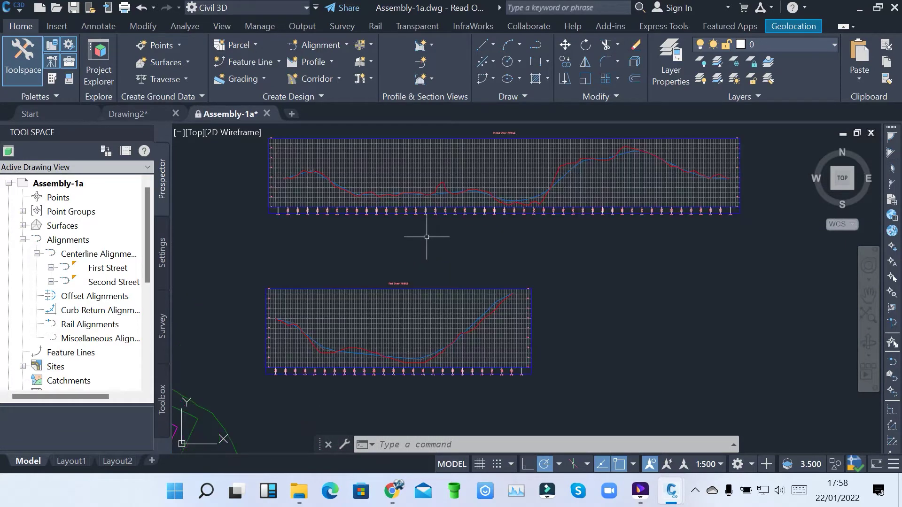
pyautogui.scroll(5, 539, 184)
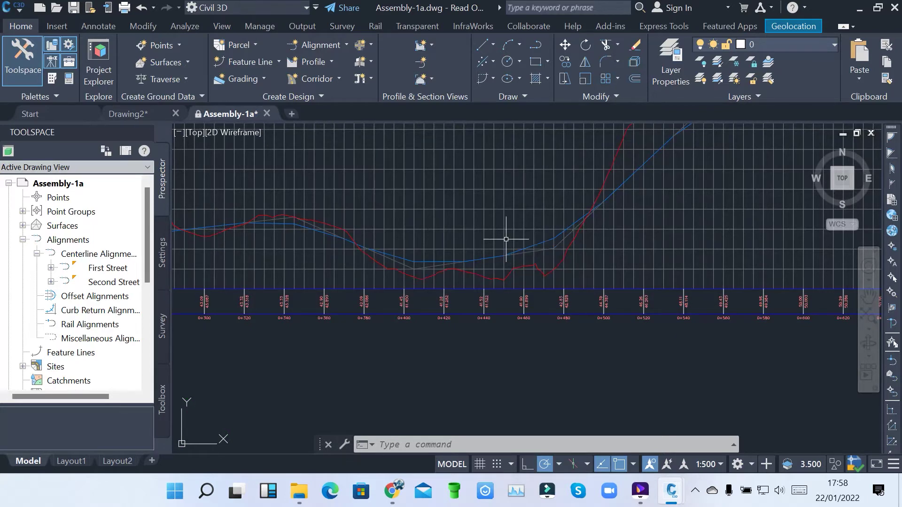
pyautogui.moveTo(506, 239)
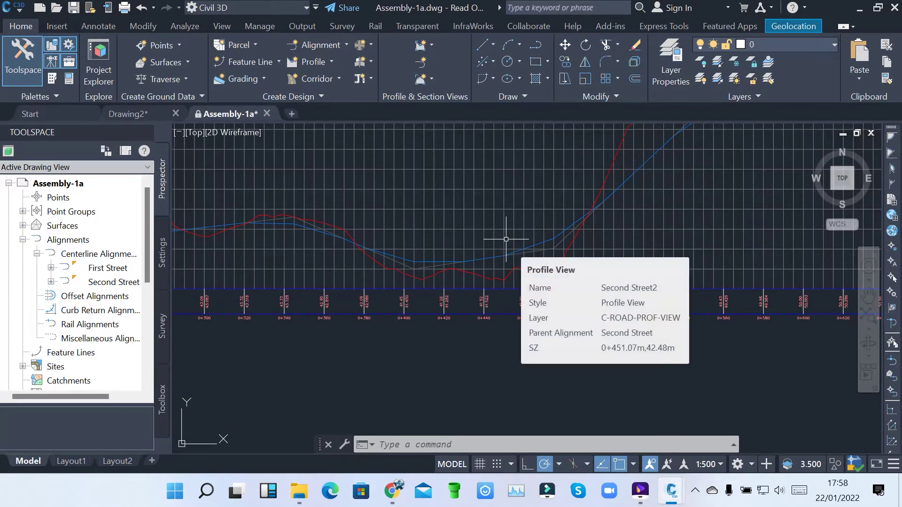
pyautogui.scroll(-3, 506, 239)
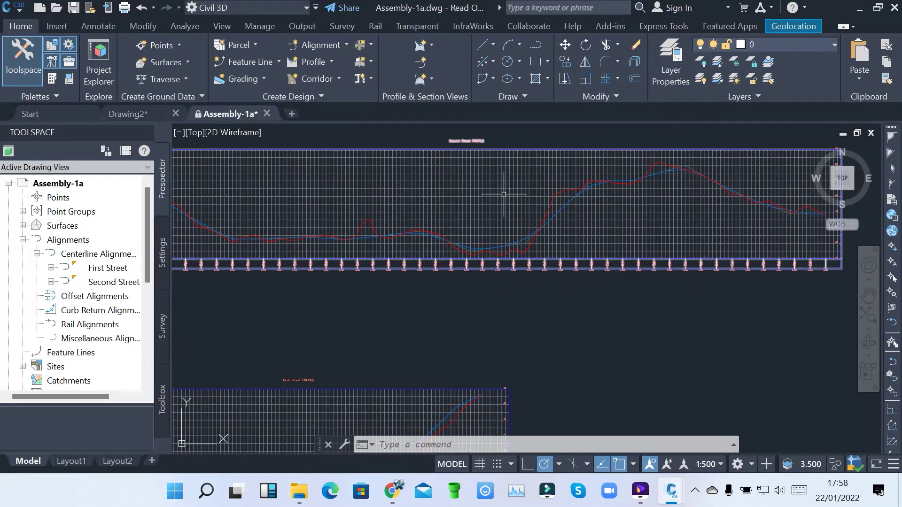
pyautogui.scroll(3, 525, 241)
pyautogui.scroll(4, 524, 241)
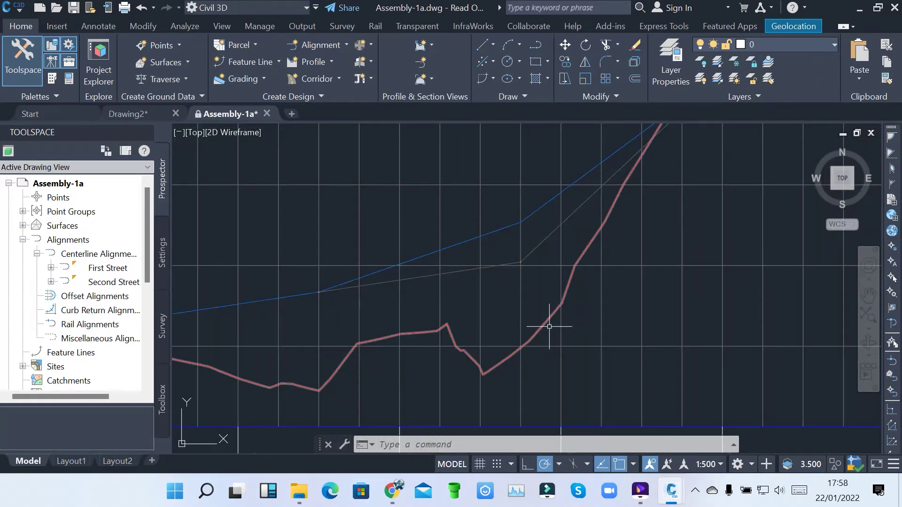
pyautogui.scroll(-8, 508, 228)
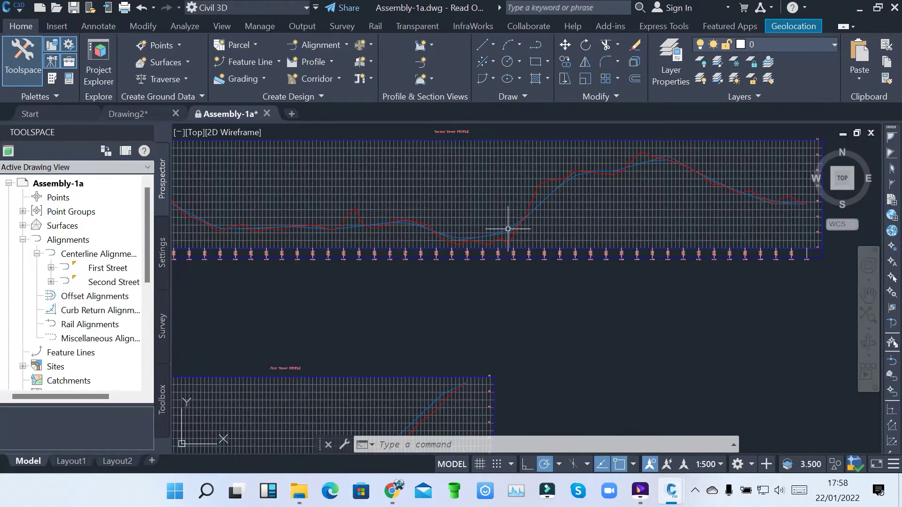
pyautogui.moveTo(306, 272)
pyautogui.mouseDown(button='middle')
pyautogui.moveTo(378, 203)
pyautogui.moveTo(399, 165)
pyautogui.mouseUp(button='middle')
pyautogui.moveTo(556, 161)
pyautogui.mouseDown(button='middle')
pyautogui.moveTo(543, 237)
pyautogui.moveTo(611, 153)
pyautogui.mouseUp(button='middle')
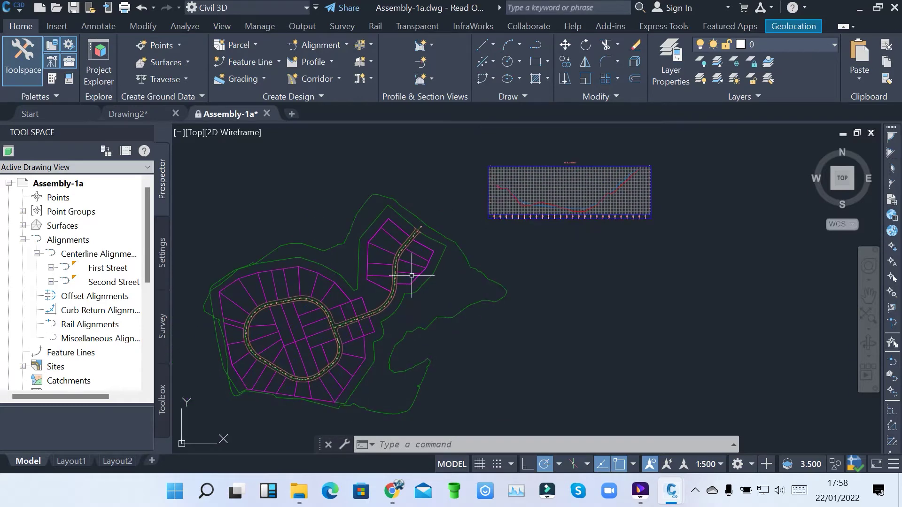
pyautogui.scroll(2, 410, 275)
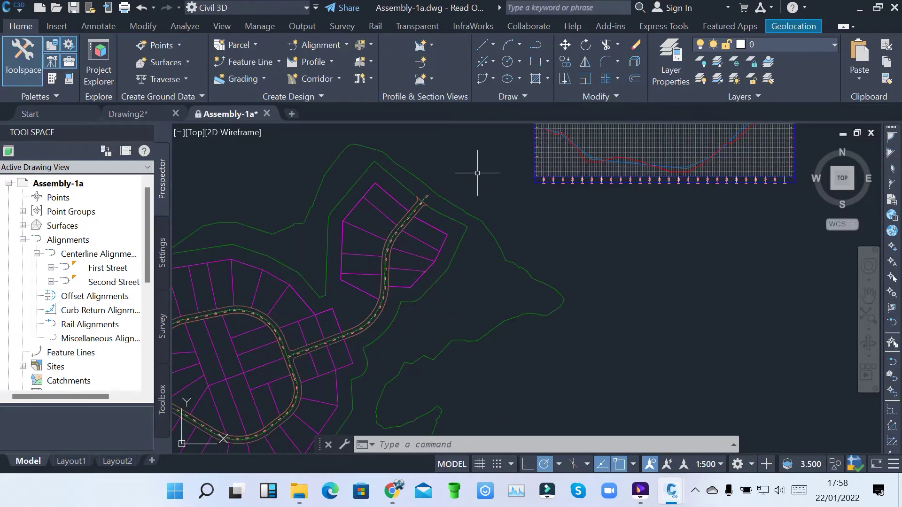
pyautogui.scroll(-2, 413, 232)
pyautogui.scroll(2, 413, 227)
pyautogui.scroll(-4, 411, 231)
pyautogui.scroll(4, 411, 230)
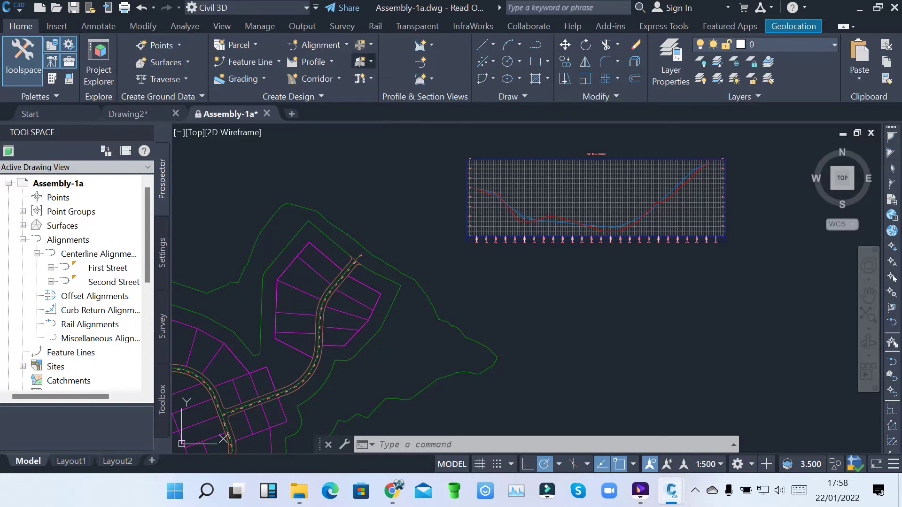
# - Check the drawing's Assemblies collection for existing assemblies
pyautogui.click(371, 62)
pyautogui.click(23, 239)
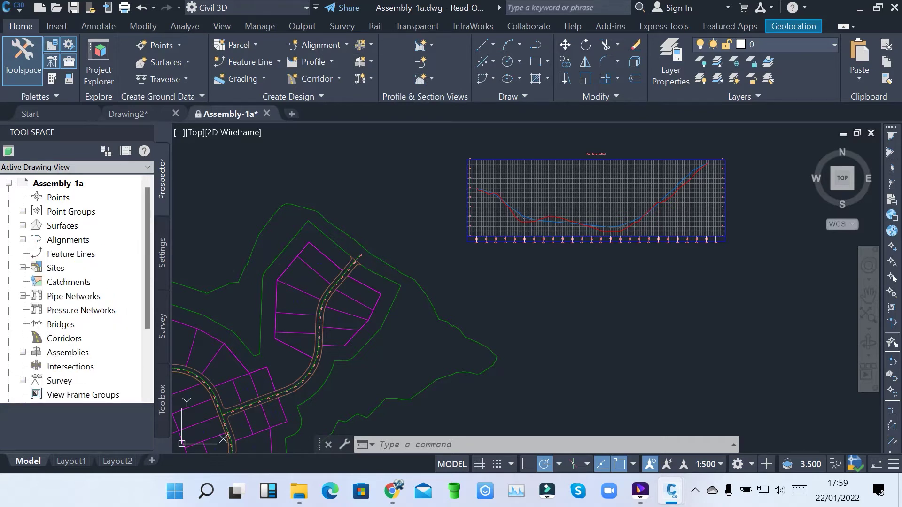
pyautogui.click(23, 352)
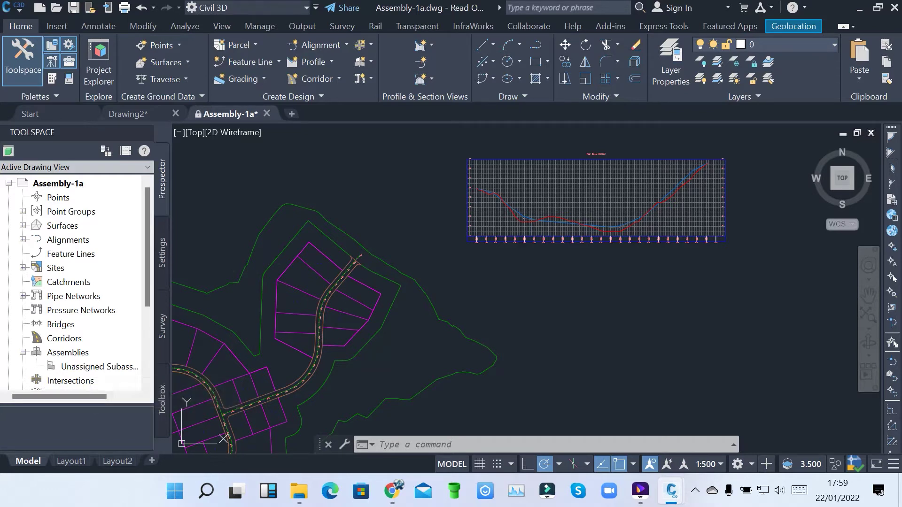
pyautogui.click(23, 352)
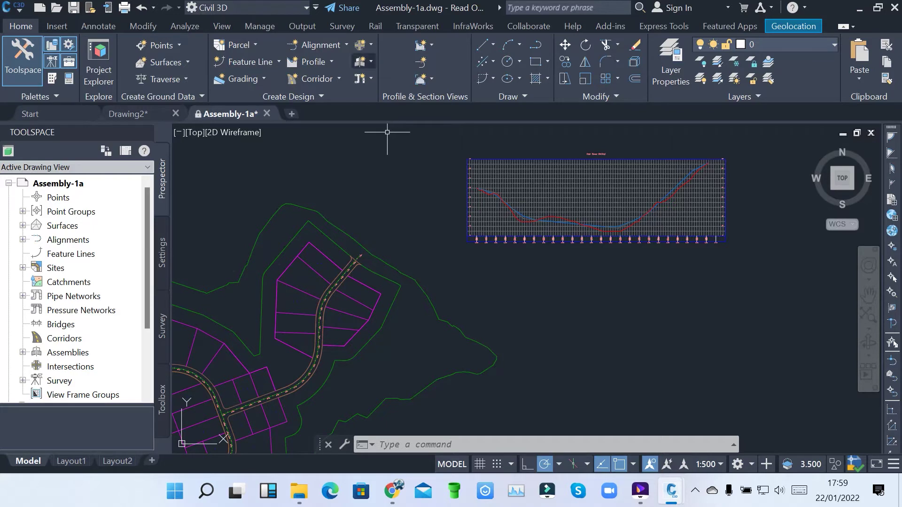
# - Define a new assembly named "Assembly - First street" with type Other, the Basic assembly style and the All Codes code set style
pyautogui.click(371, 62)
pyautogui.click(370, 61)
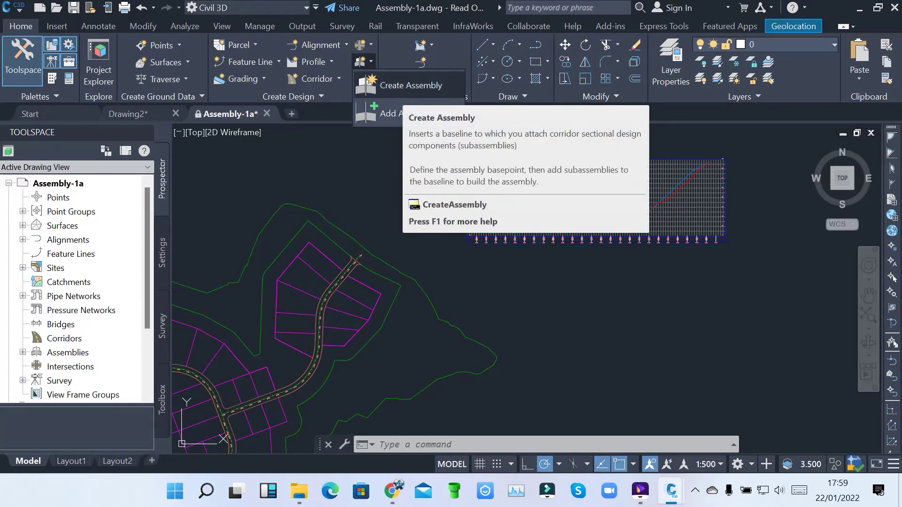
pyautogui.press('Escape')
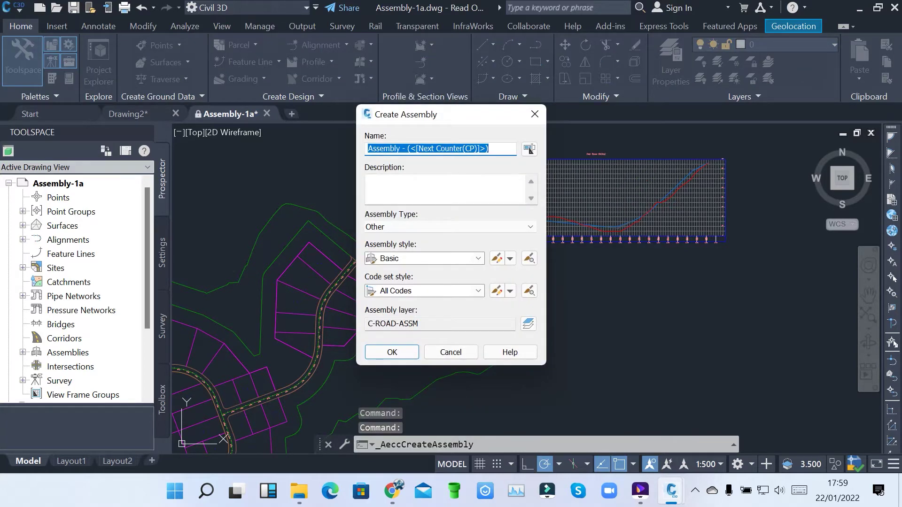
pyautogui.press('End')
pyautogui.hotkey('shift', 'Left')
pyautogui.hotkey('shift', 'Left')
pyautogui.hotkey('shift', 'Left')
pyautogui.hotkey('shift', 'Left')
pyautogui.hotkey('shift', 'Left')
pyautogui.hotkey('shift', 'Left')
pyautogui.hotkey('shift', 'Left')
pyautogui.hotkey('shift', 'Left')
pyautogui.hotkey('shift', 'Left')
pyautogui.hotkey('shift', 'Left')
pyautogui.hotkey('shift', 'Left')
pyautogui.hotkey('shift', 'Left')
pyautogui.hotkey('shift', 'Left')
pyautogui.hotkey('shift', 'Left')
pyautogui.hotkey('shift', 'Left')
pyautogui.hotkey('shift', 'Left')
pyautogui.hotkey('shift', 'Left')
pyautogui.hotkey('shift', 'Left')
pyautogui.hotkey('shift', 'Left')
pyautogui.hotkey('shift', 'Left')
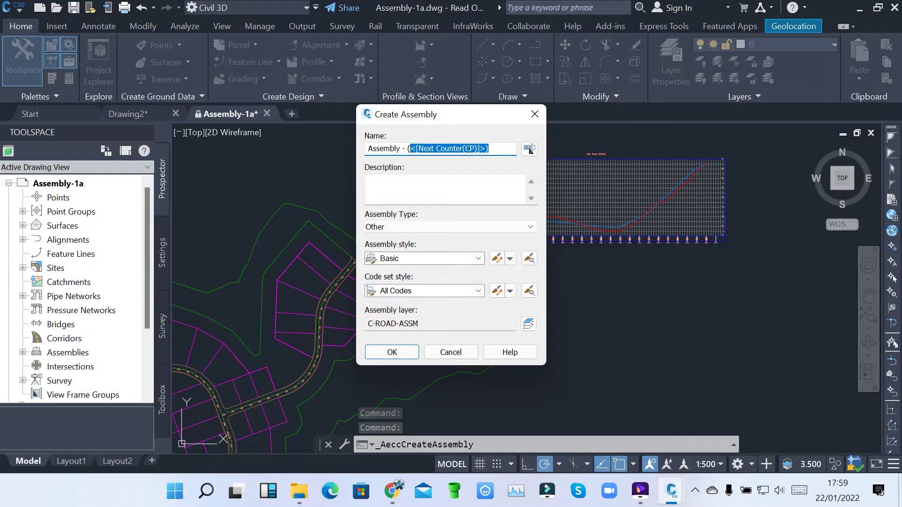
pyautogui.hotkey('shift', 'Left')
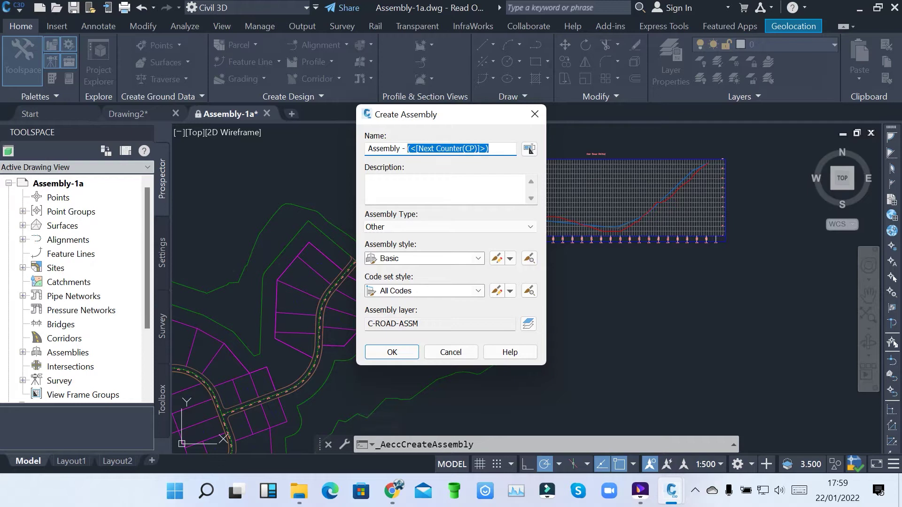
pyautogui.write('F')
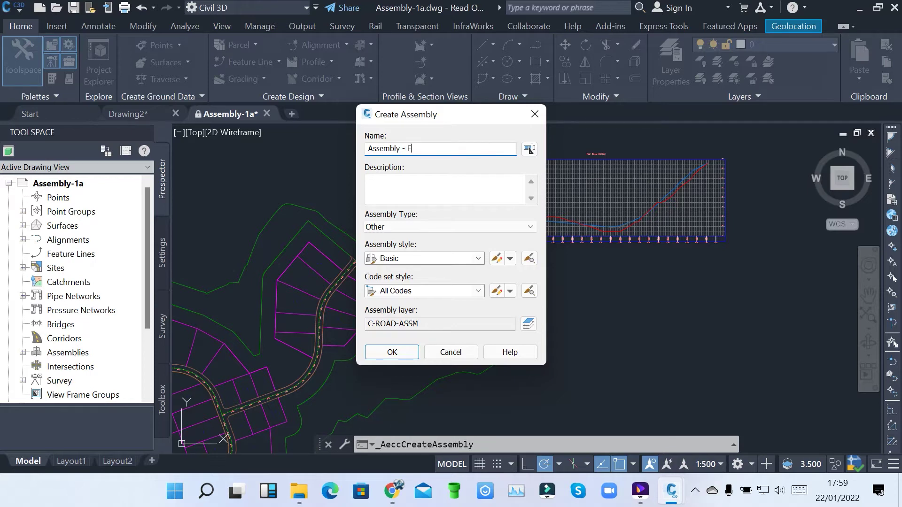
pyautogui.write('irst street')
pyautogui.press('Tab')
pyautogui.press('Tab')
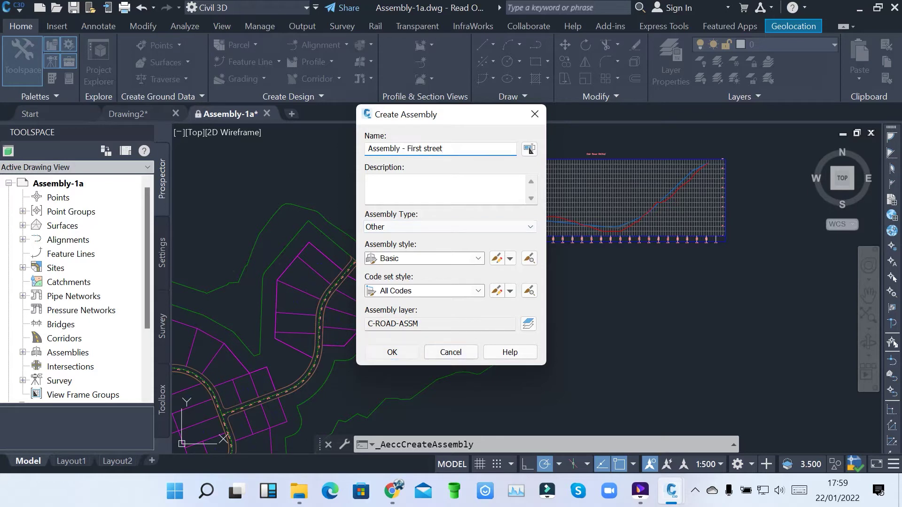
pyautogui.press('Return')
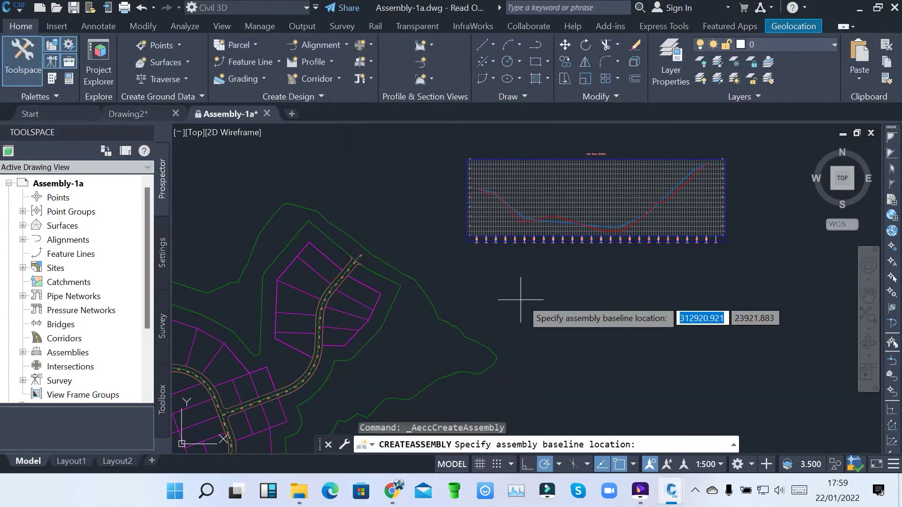
# - Place the First Street assembly baseline in the empty space below the profile view and check the inserted marker
pyautogui.scroll(-2, 453, 303)
pyautogui.scroll(4, 576, 301)
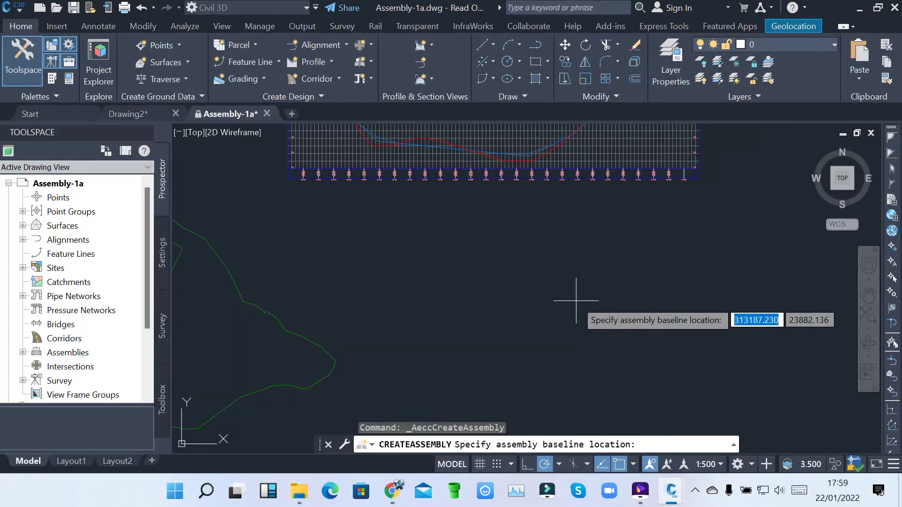
pyautogui.scroll(3, 484, 300)
pyautogui.click(434, 247)
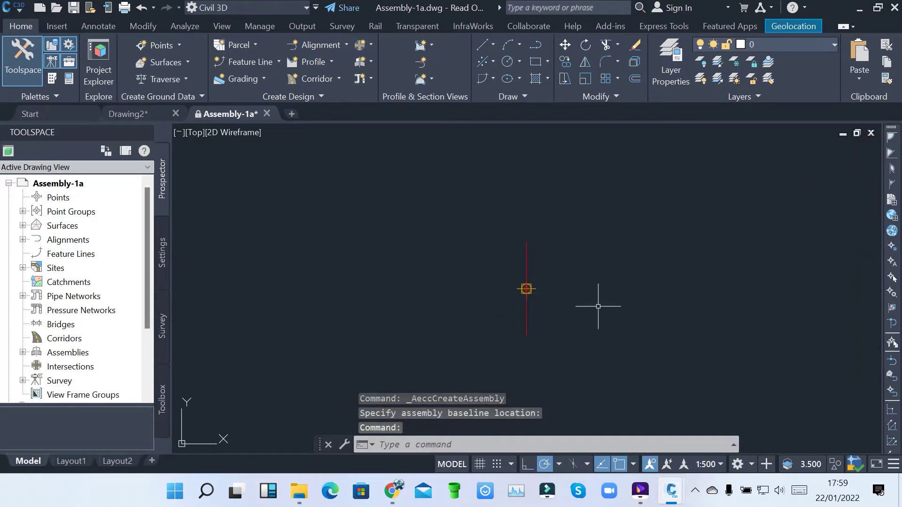
pyautogui.scroll(3, 594, 305)
pyautogui.moveTo(523, 243); pyautogui.dragTo(505, 256, button='middle')
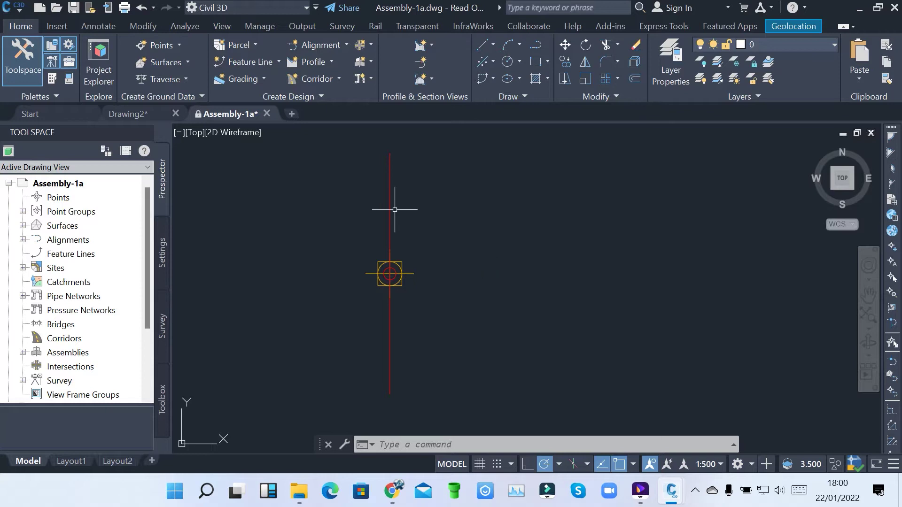
pyautogui.click(392, 178)
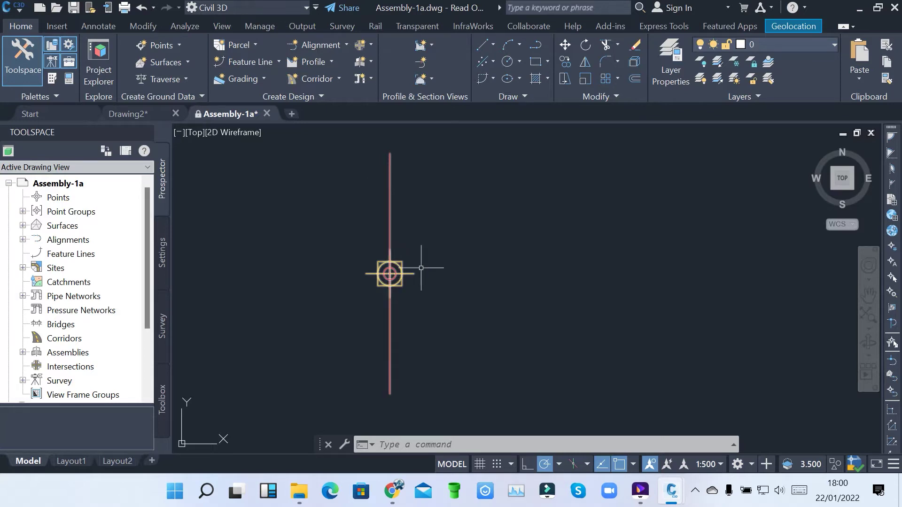
pyautogui.press('Escape')
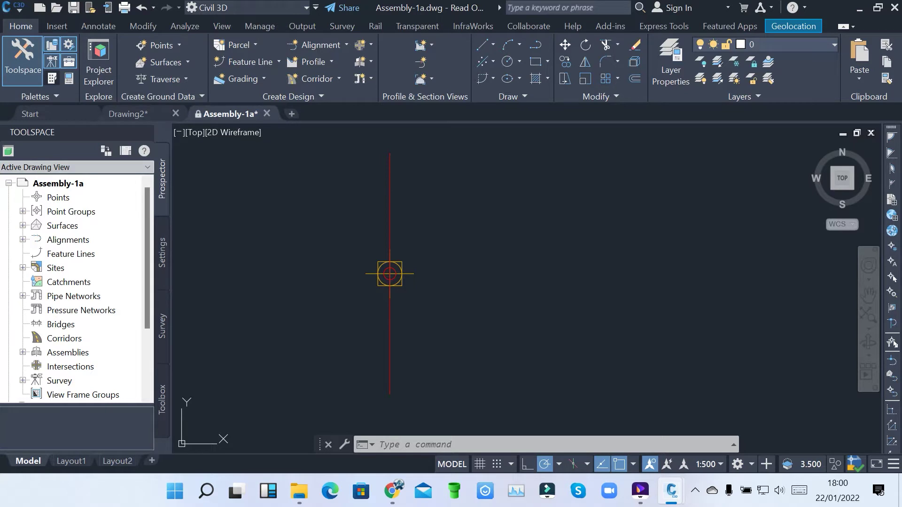
# - Open the metric subassembly tool palettes, enlarge them and show the Basic subassemblies
pyautogui.click(52, 61)
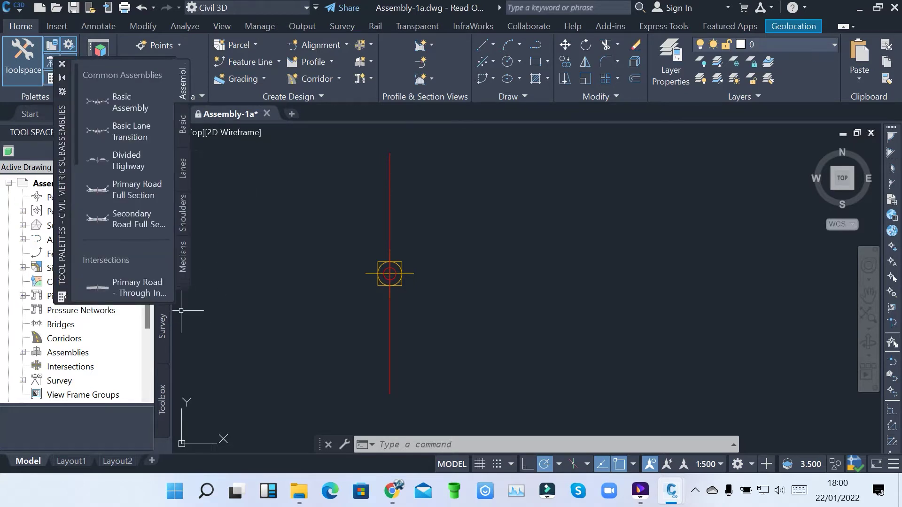
pyautogui.moveTo(176, 302); pyautogui.dragTo(275, 454)
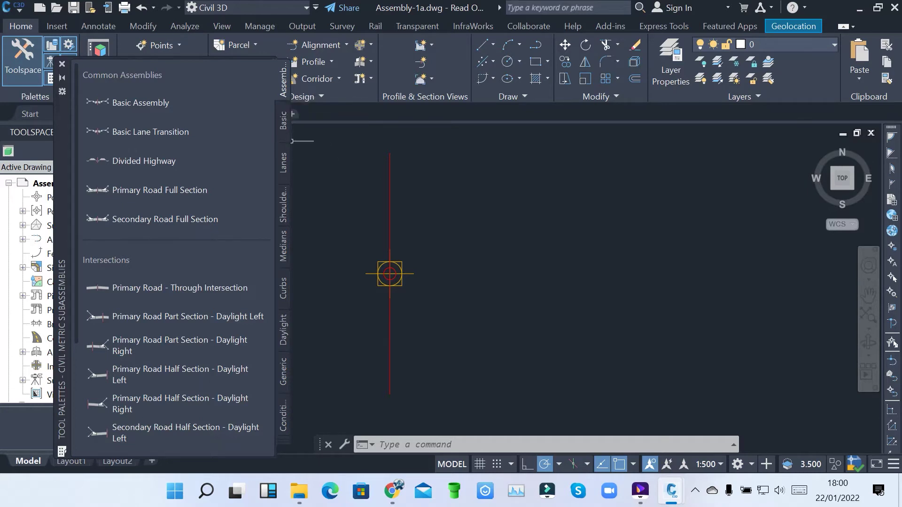
pyautogui.click(283, 120)
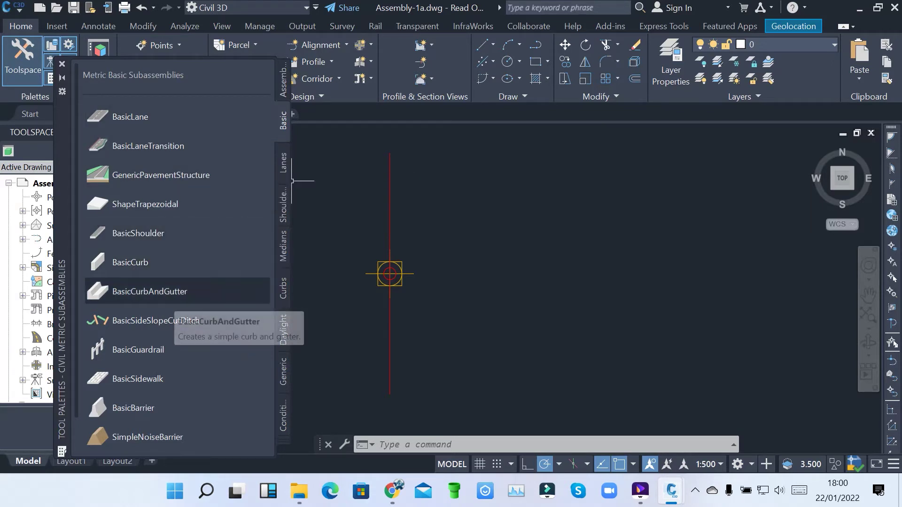
pyautogui.scroll(-1, 178, 291)
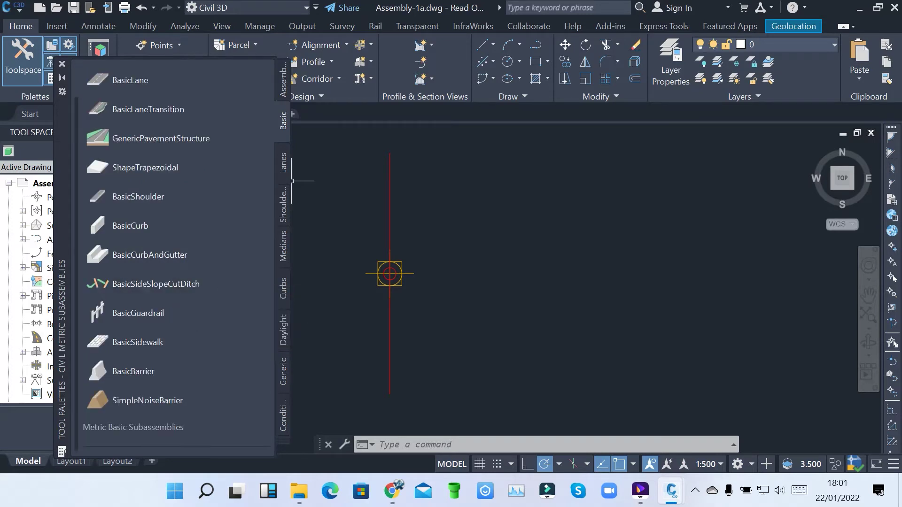
pyautogui.scroll(1, 179, 291)
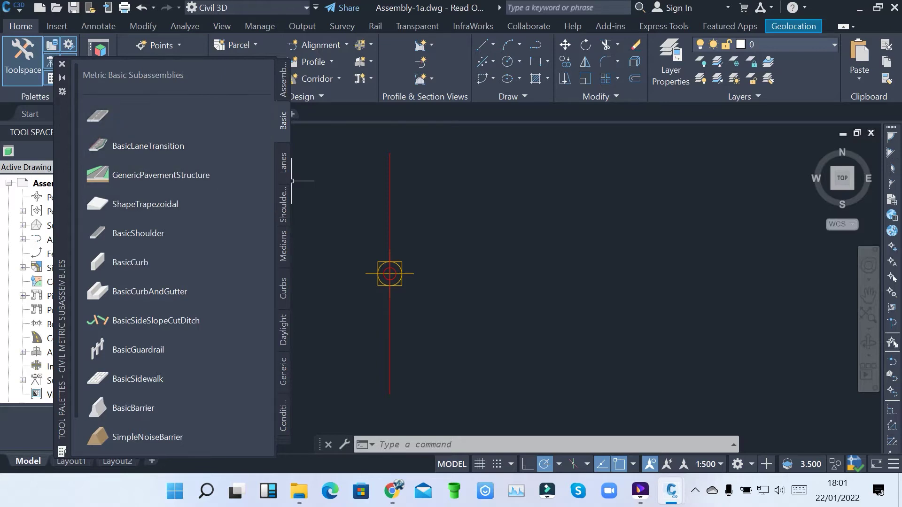
# - Attach a BasicLane subassembly to the right side of the assembly baseline with 3.600 m width, 0.200 m depth and -2.00% slope
pyautogui.click(130, 117)
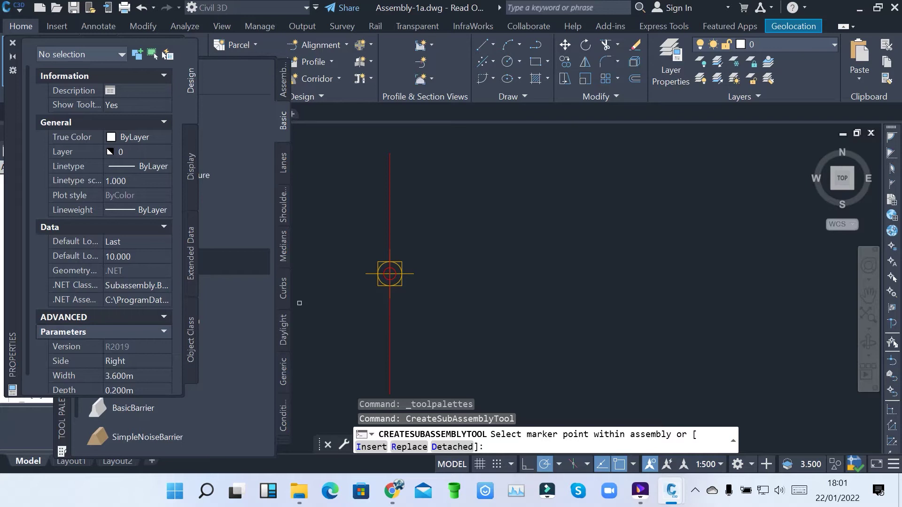
pyautogui.click(163, 317)
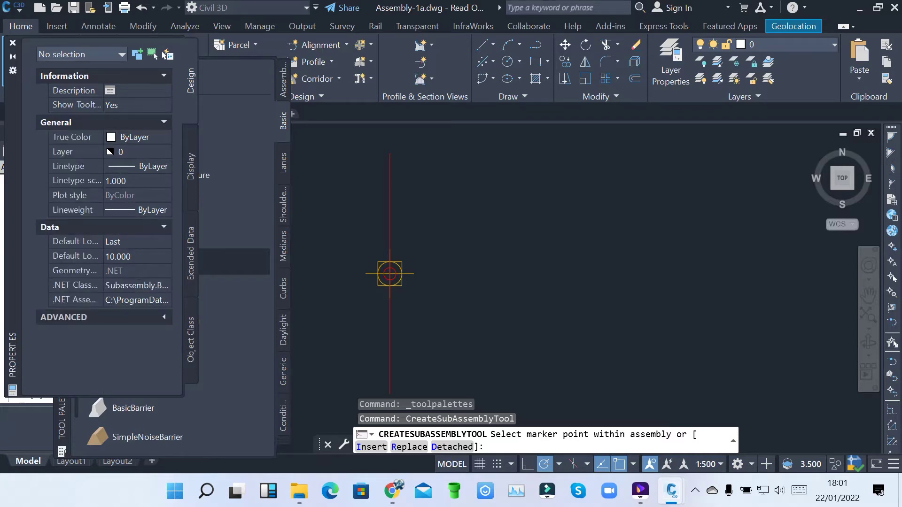
pyautogui.click(163, 317)
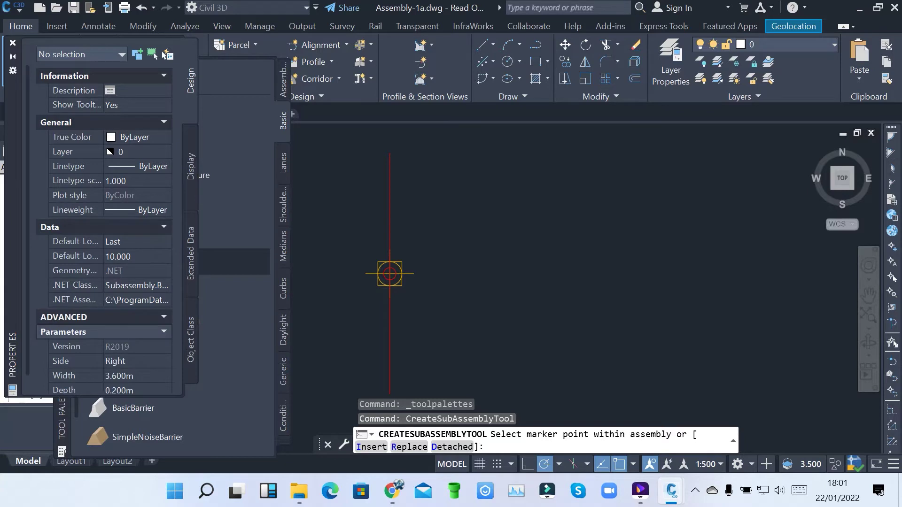
pyautogui.scroll(-1, 103, 230)
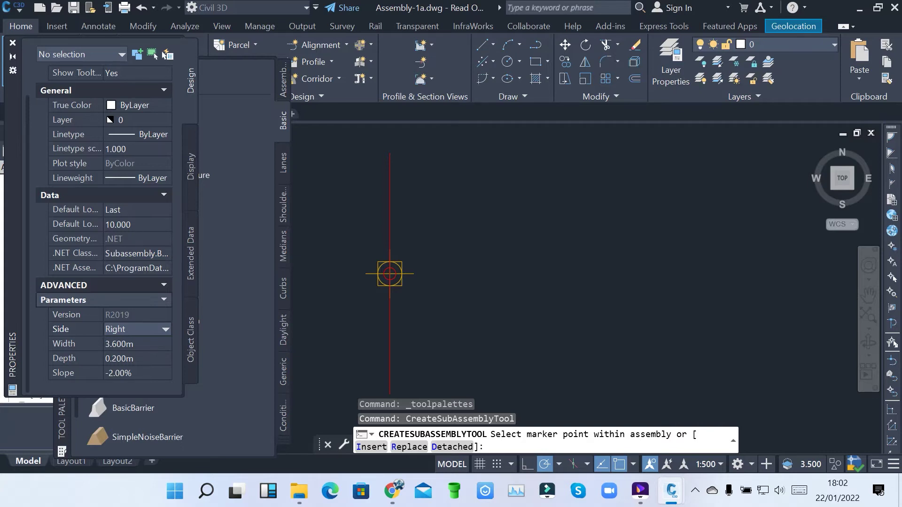
pyautogui.scroll(4, 406, 276)
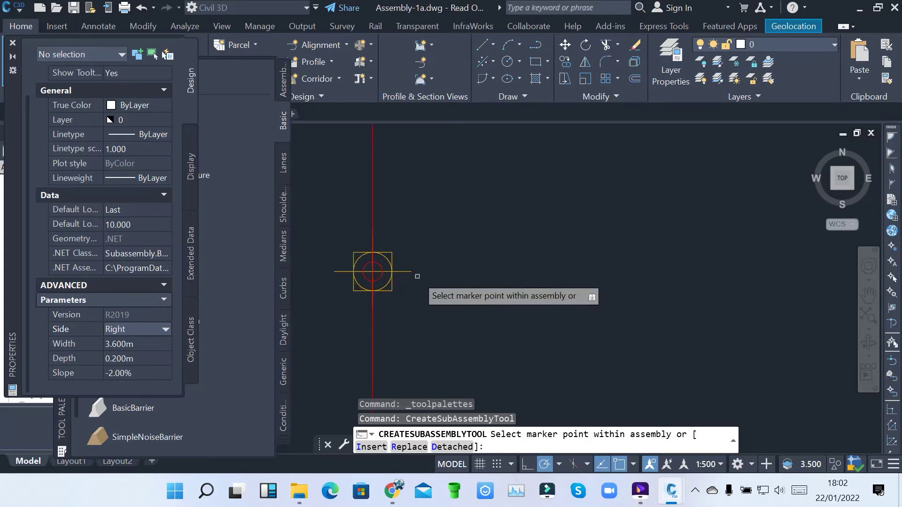
pyautogui.scroll(2, 406, 277)
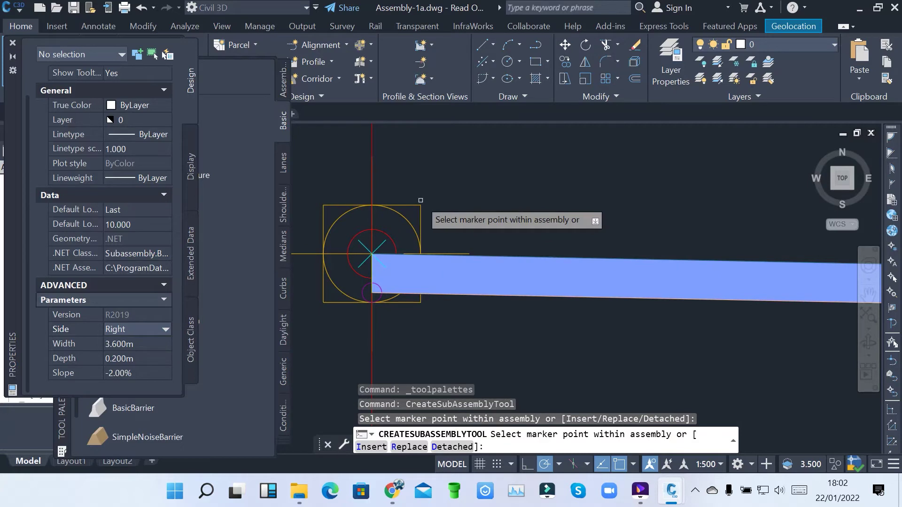
# - Attach a matching BasicLane with Side set to Left at the assembly baseline and finish placing lanes
pyautogui.scroll(-5, 423, 200)
pyautogui.scroll(4, 430, 196)
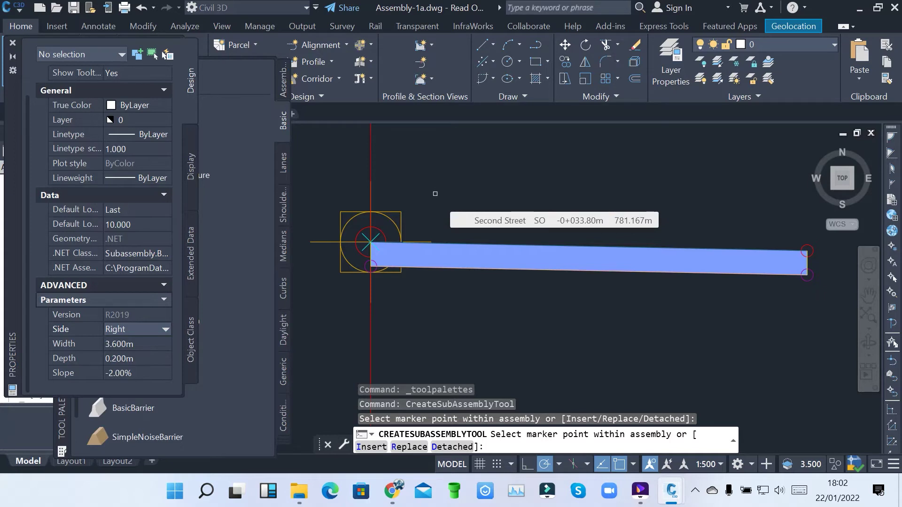
pyautogui.click(165, 329)
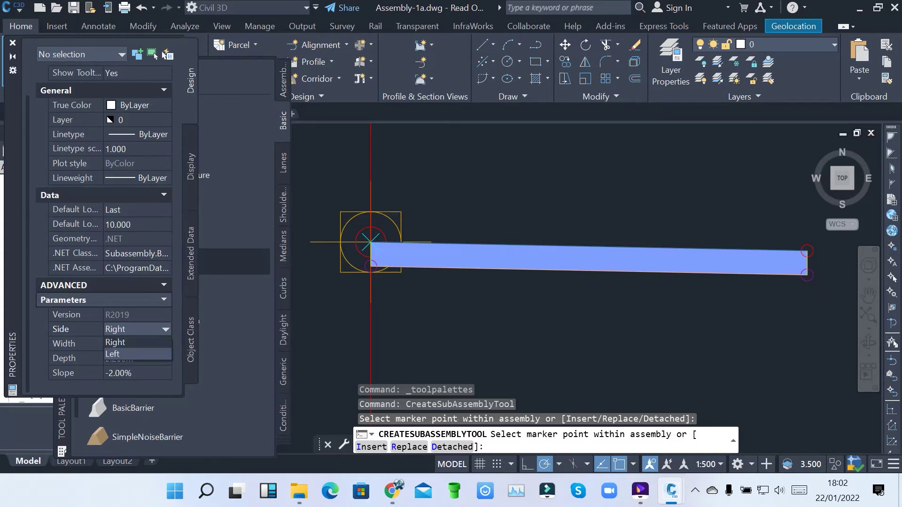
pyautogui.click(113, 354)
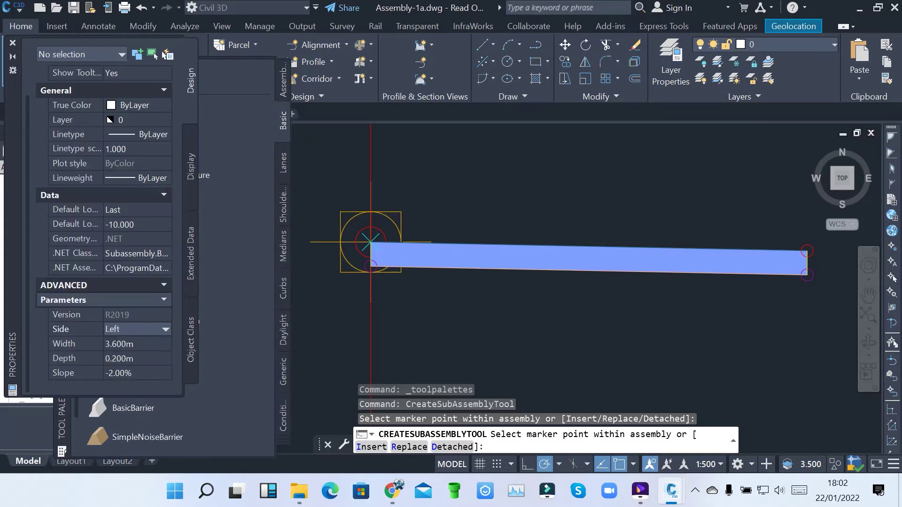
pyautogui.click(326, 242)
pyautogui.scroll(-4, 627, 209)
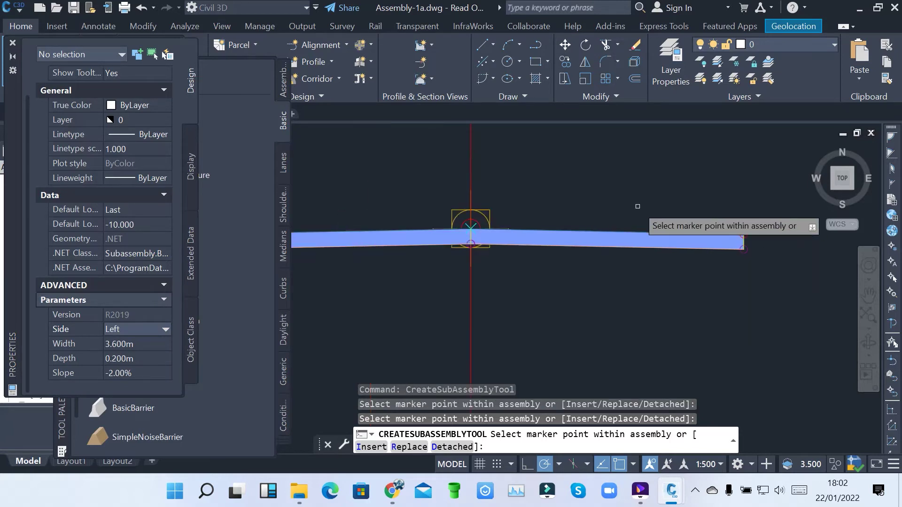
pyautogui.scroll(2, 601, 178)
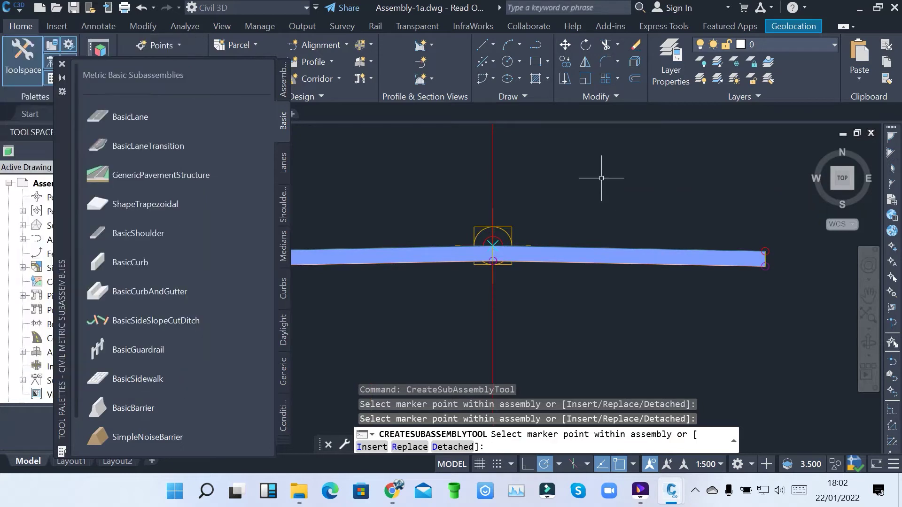
pyautogui.press('Return')
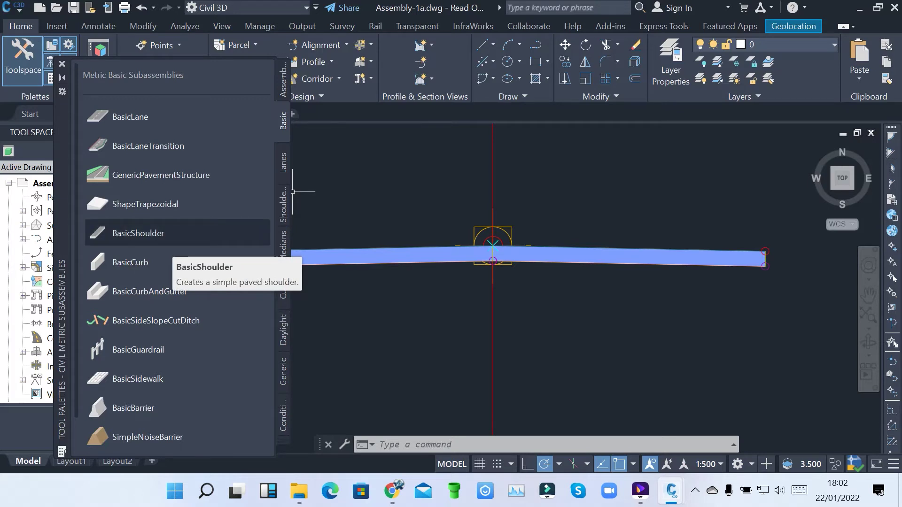
# - Attach a left BasicShoulder, 0.900 m wide, 0.200 m deep and at -4.00% slope, to the left lane's upper outer edge
pyautogui.click(130, 262)
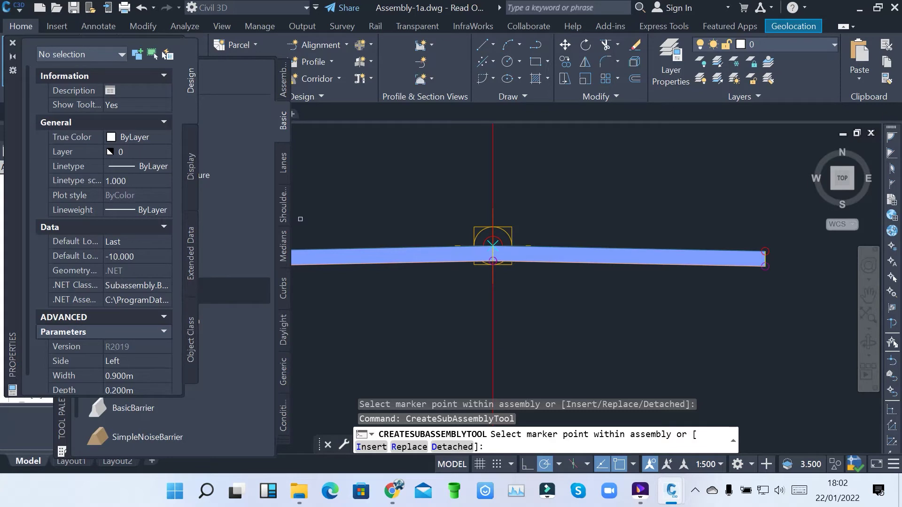
pyautogui.scroll(-1, 103, 226)
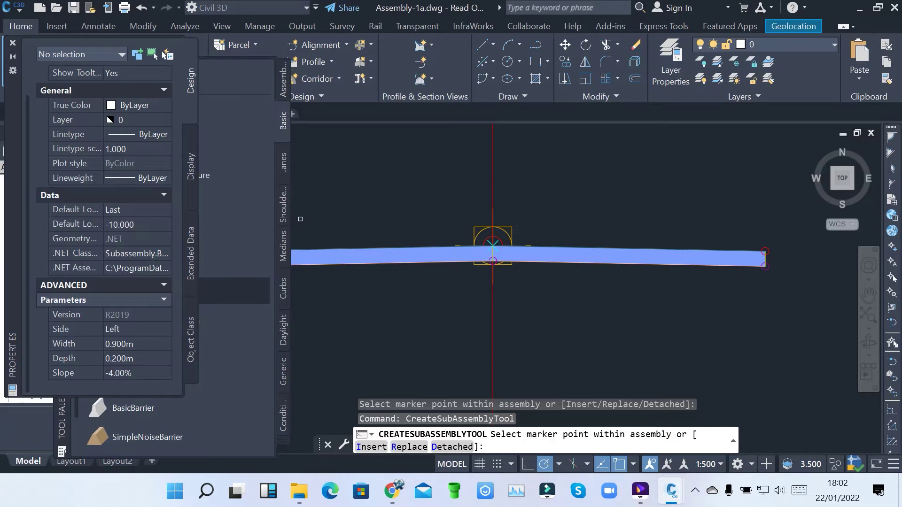
pyautogui.scroll(-1, 477, 285)
pyautogui.scroll(2, 328, 284)
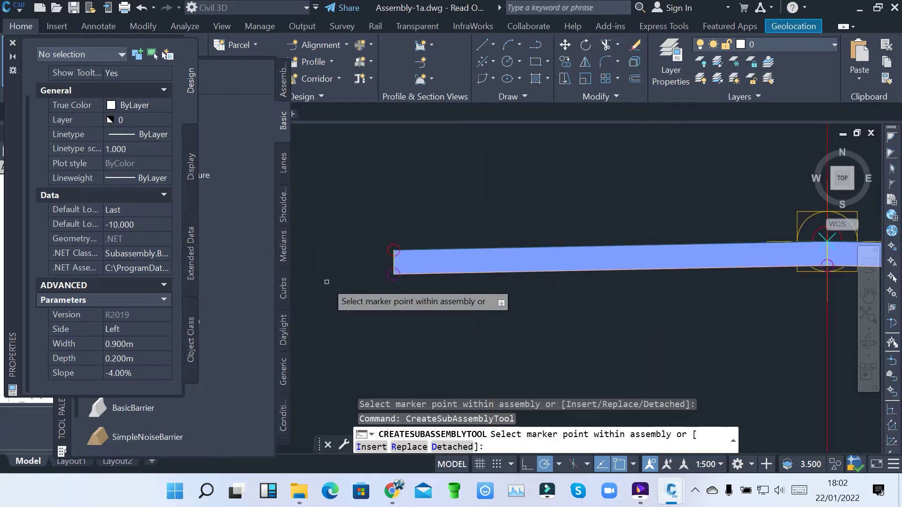
pyautogui.scroll(4, 383, 267)
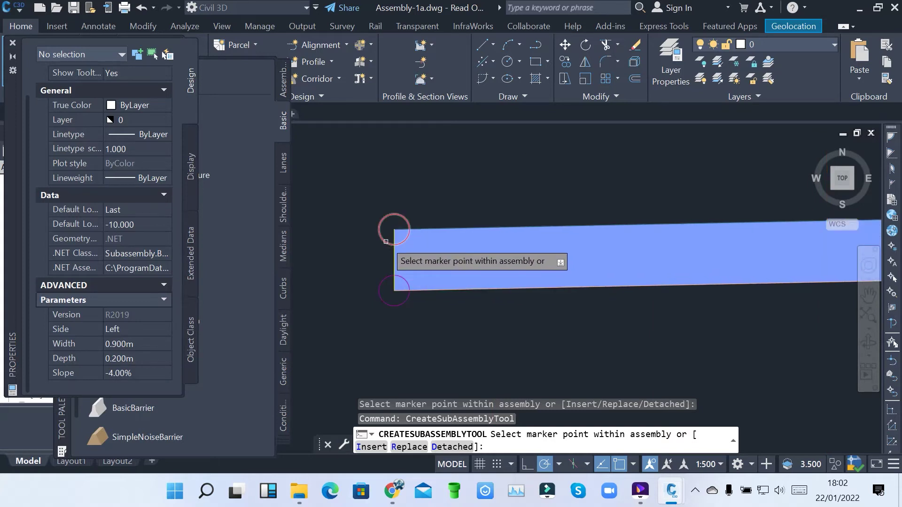
pyautogui.scroll(-3, 484, 304)
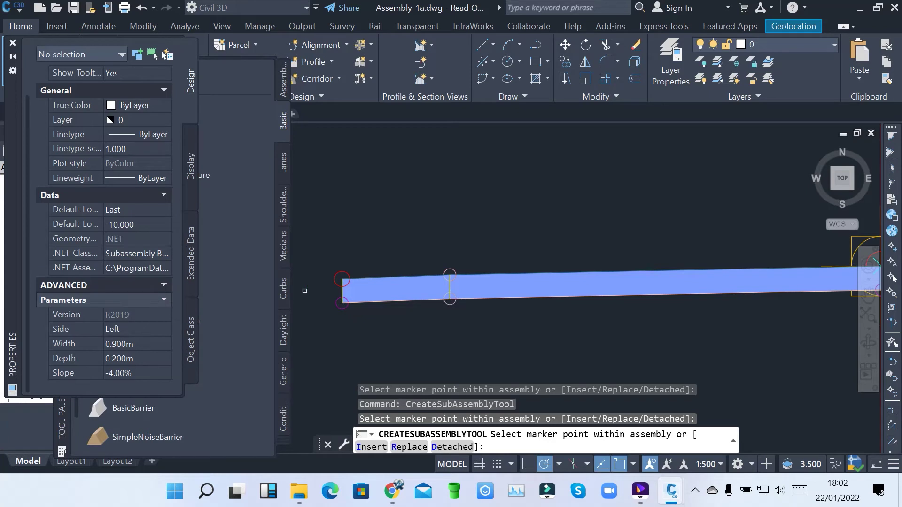
# - Attach a BasicShoulder with Side set to Right to the right lane's upper outer edge and finish placing shoulders
pyautogui.click(136, 329)
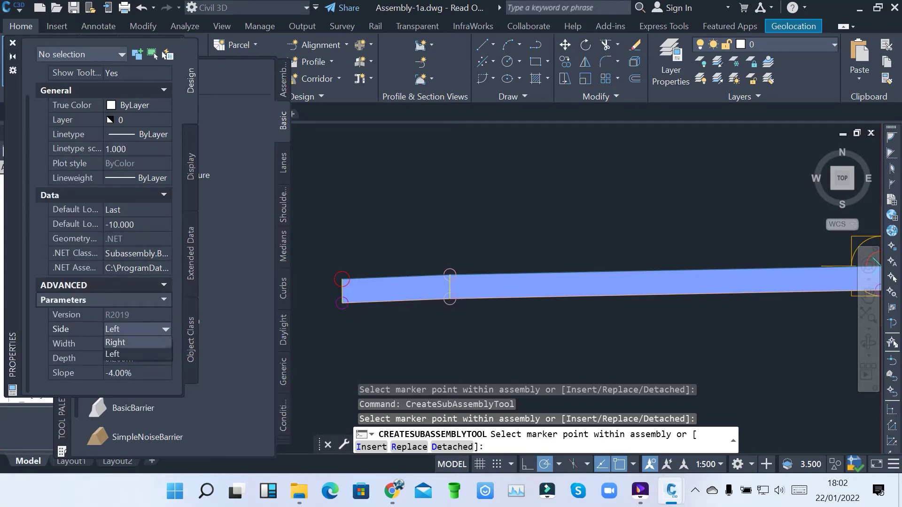
pyautogui.click(115, 342)
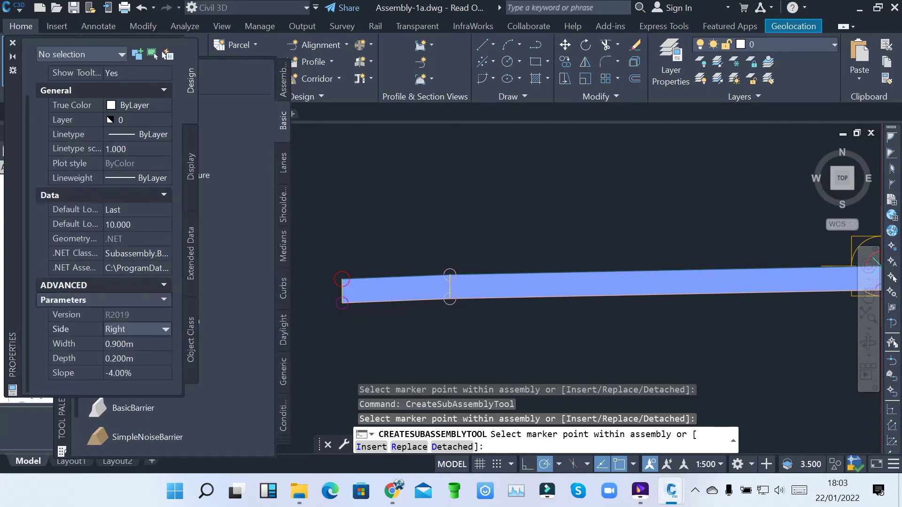
pyautogui.scroll(-3, 358, 307)
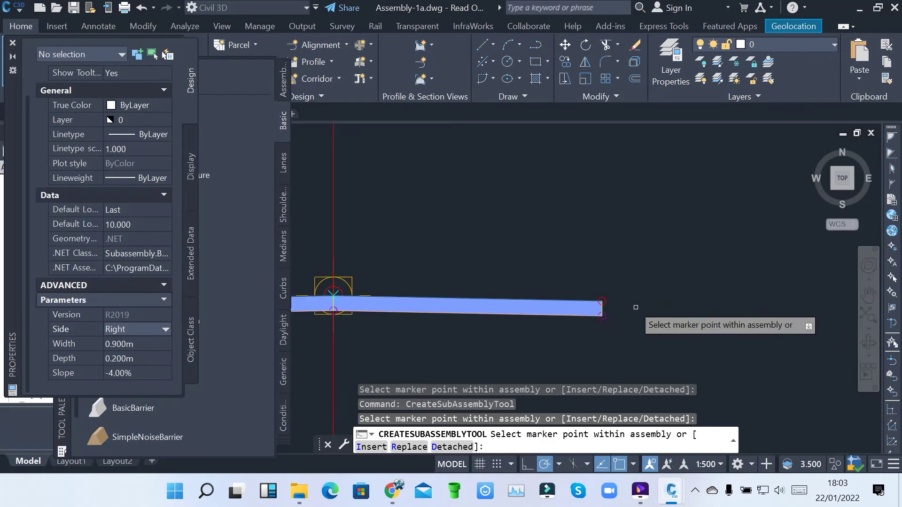
pyautogui.scroll(5, 601, 301)
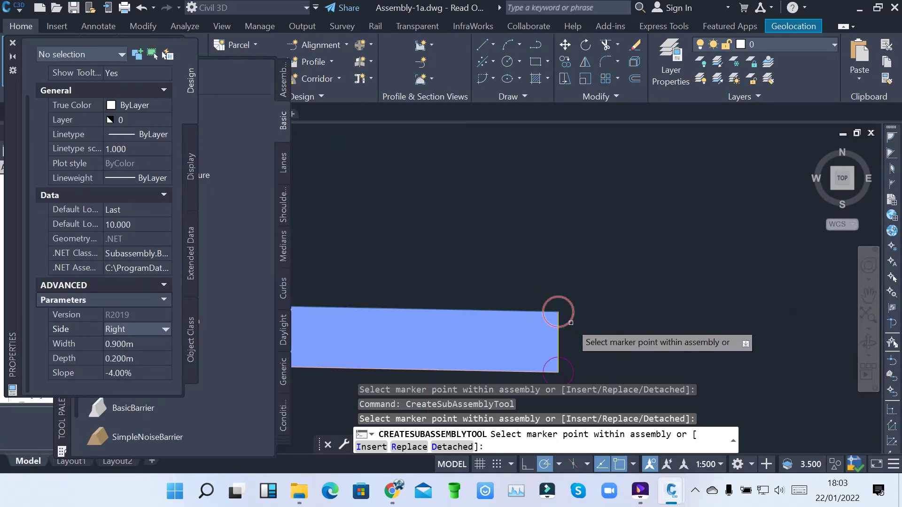
pyautogui.scroll(-2, 571, 323)
pyautogui.scroll(-3, 603, 259)
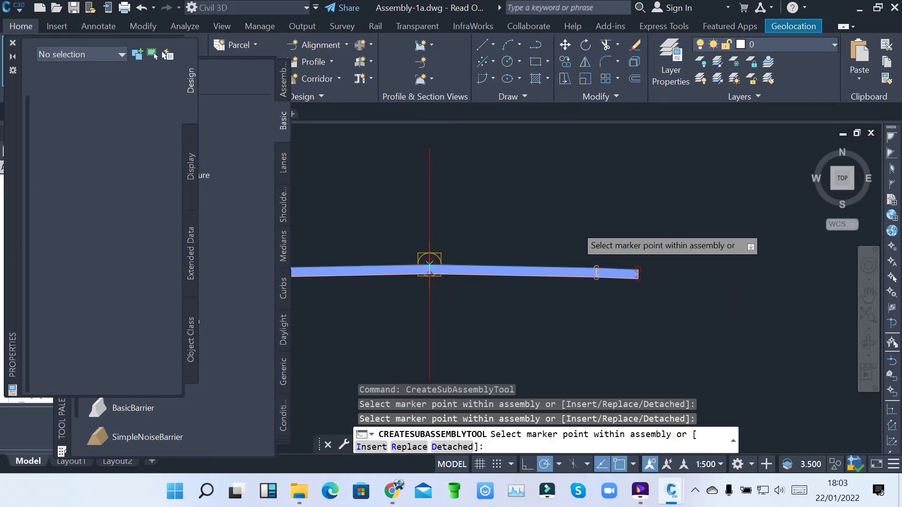
pyautogui.press('Return')
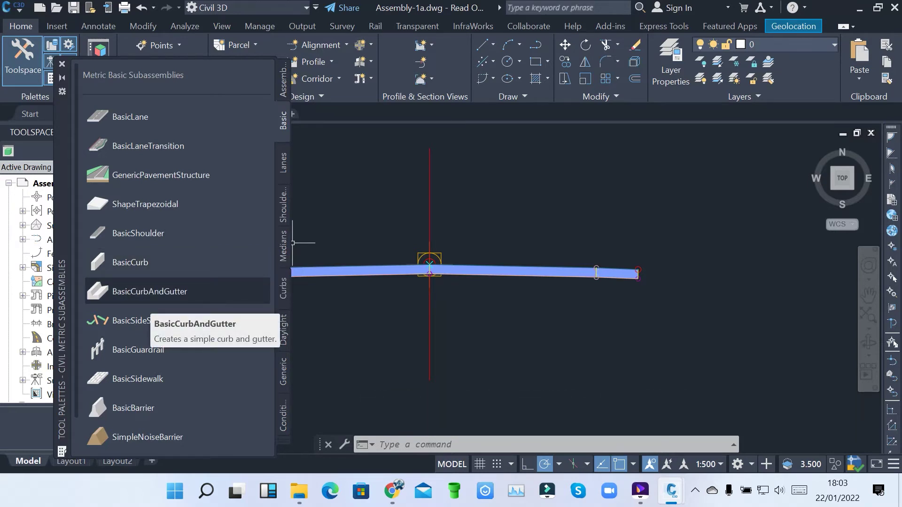
# - Attach a right BasicCurbAndGutter, inserted at Gutter Edge with a 0.450 m gutter width, to the right shoulder's upper outer edge
pyautogui.click(149, 292)
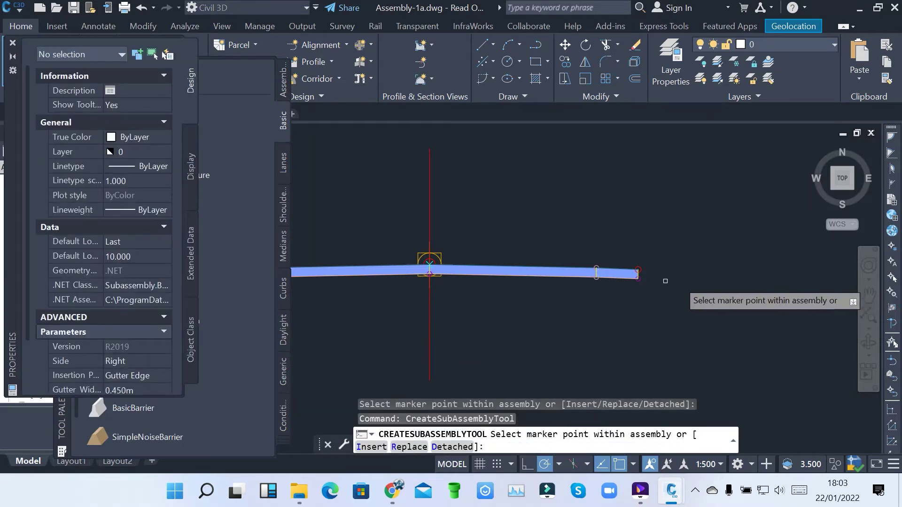
pyautogui.scroll(4, 665, 281)
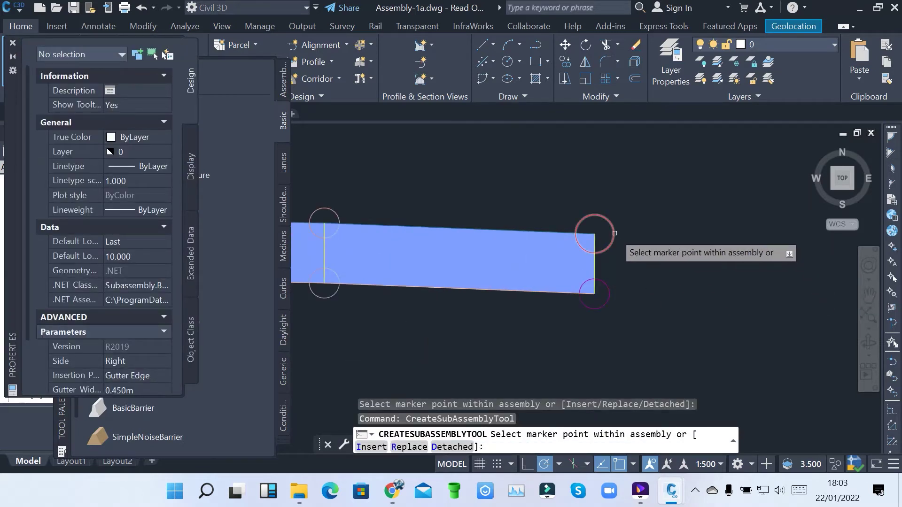
pyautogui.click(613, 233)
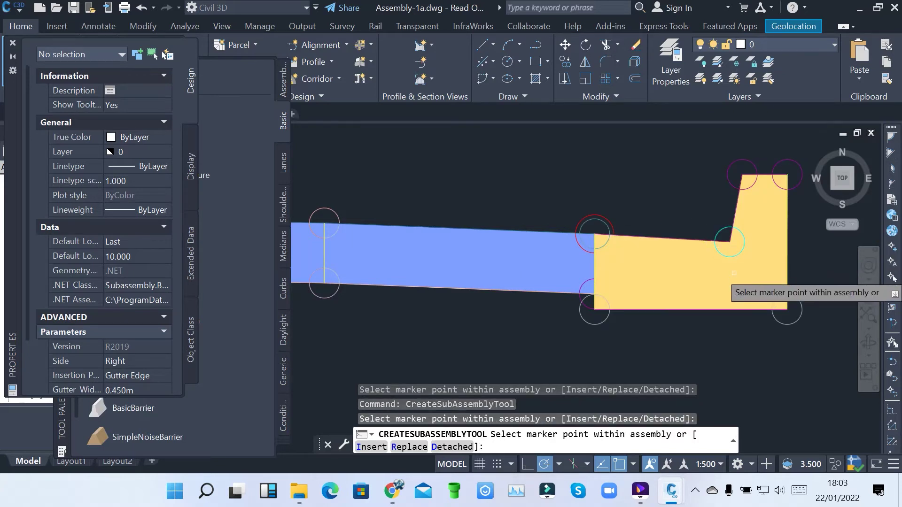
# - Attach a BasicCurbAndGutter with Side set to Left to the left shoulder's upper outer edge and finish placing curbs
pyautogui.scroll(-5, 733, 273)
pyautogui.scroll(3, 425, 280)
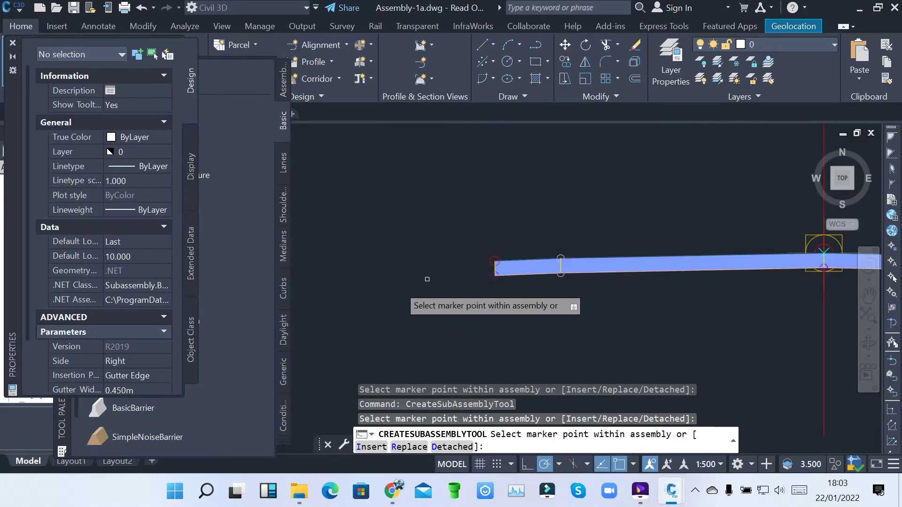
pyautogui.click(165, 361)
pyautogui.click(136, 375)
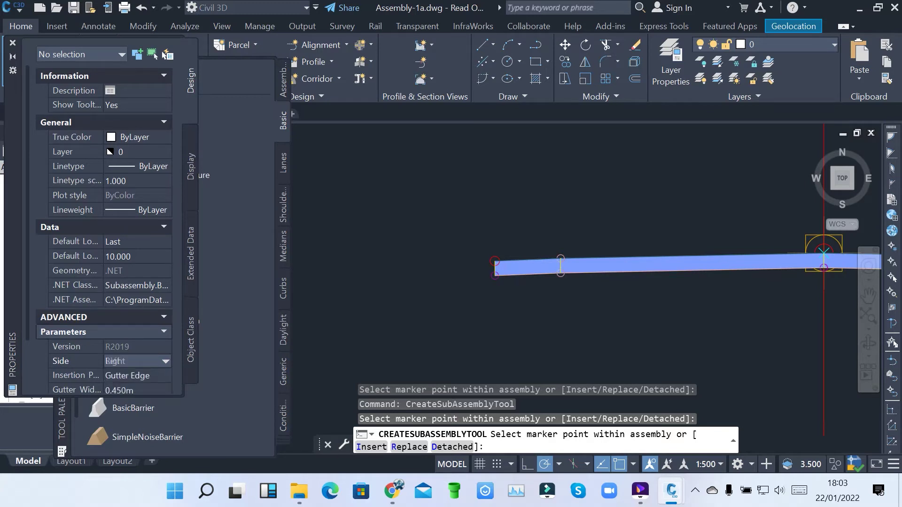
pyautogui.scroll(5, 491, 270)
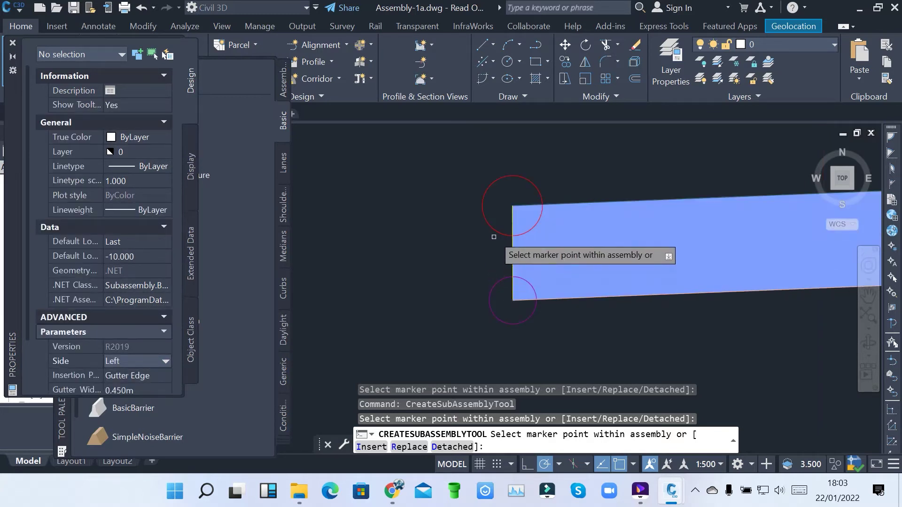
pyautogui.click(512, 207)
pyautogui.scroll(-3, 438, 252)
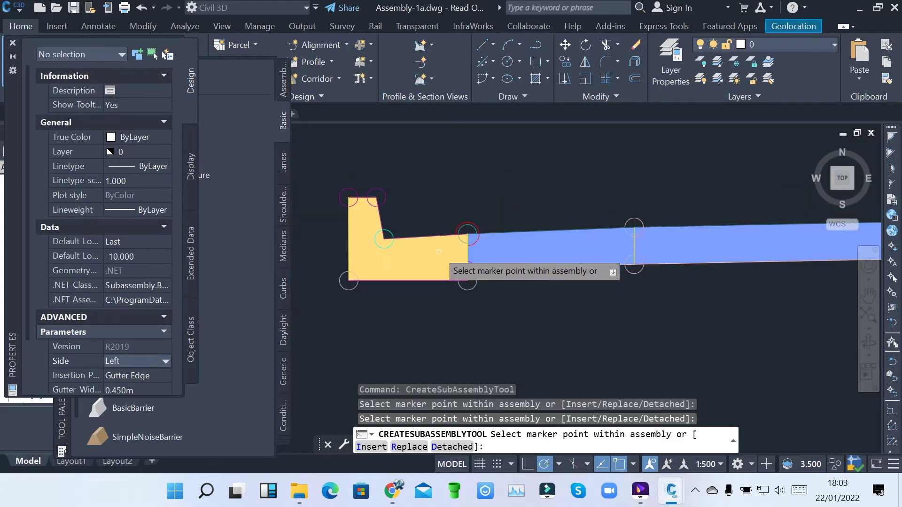
pyautogui.scroll(2, 438, 251)
pyautogui.scroll(-4, 434, 254)
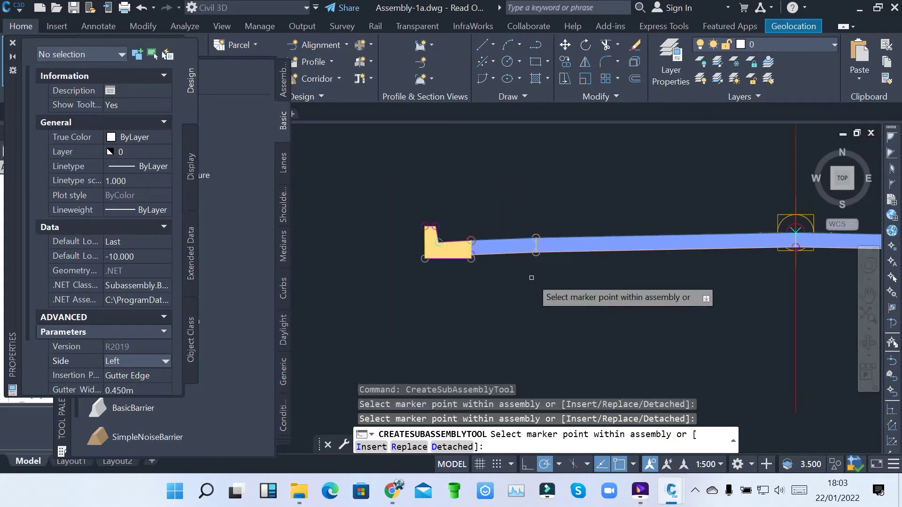
pyautogui.scroll(2, 530, 276)
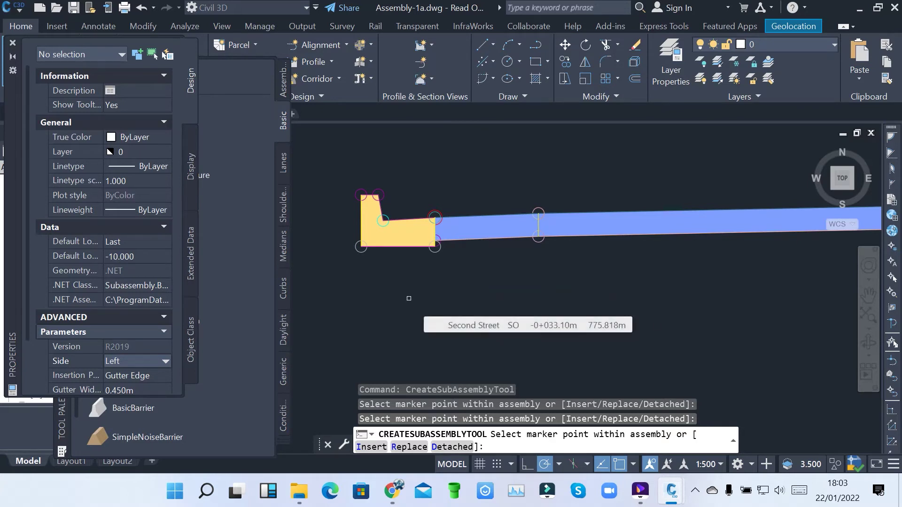
pyautogui.scroll(-3, 408, 298)
pyautogui.scroll(3, 409, 298)
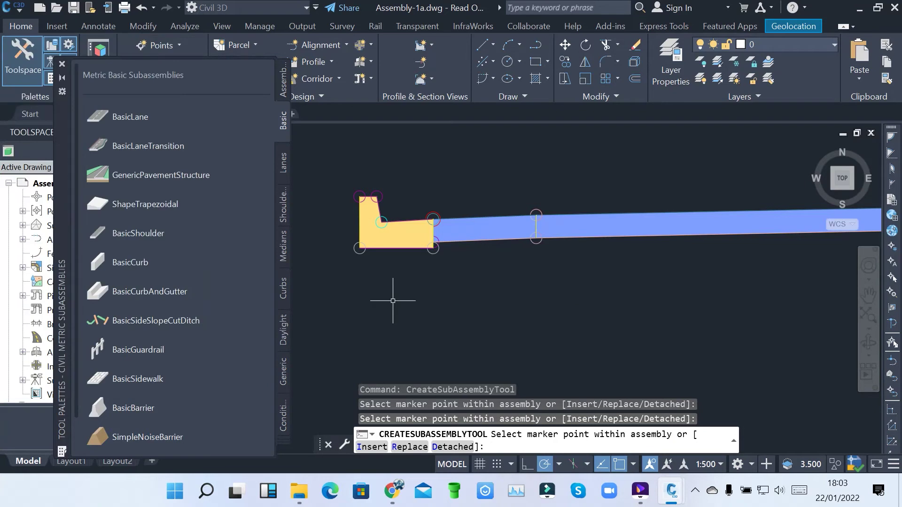
pyautogui.press('Return')
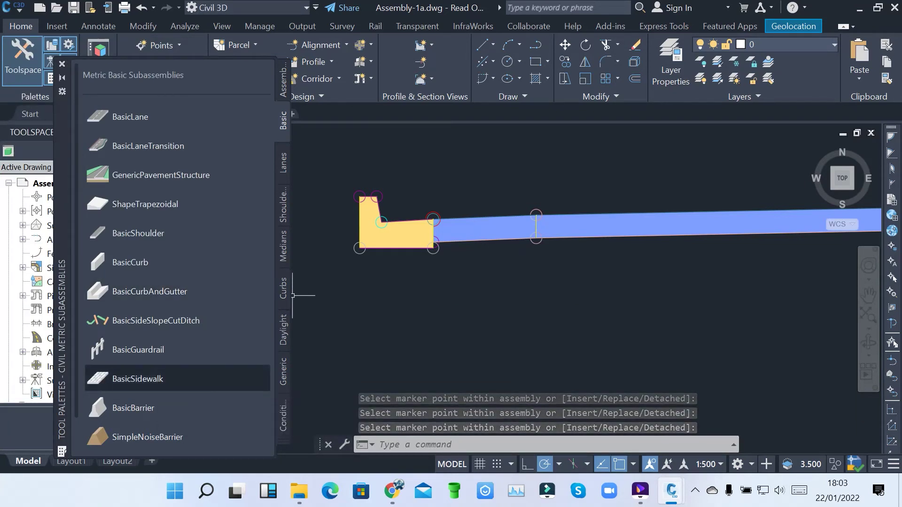
# - Attach a left BasicSidewalk, 1.800 m wide and 0.100 m deep, to the top back edge of the left curb
pyautogui.click(138, 378)
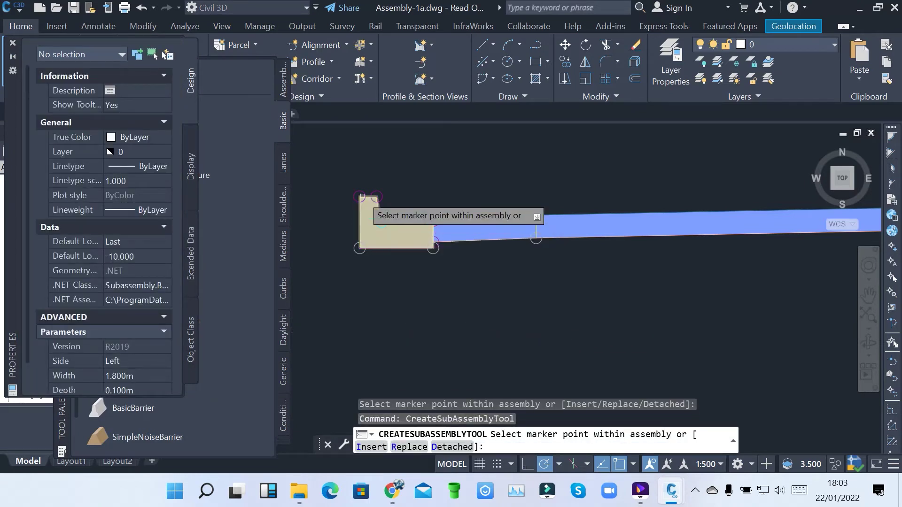
pyautogui.scroll(4, 353, 197)
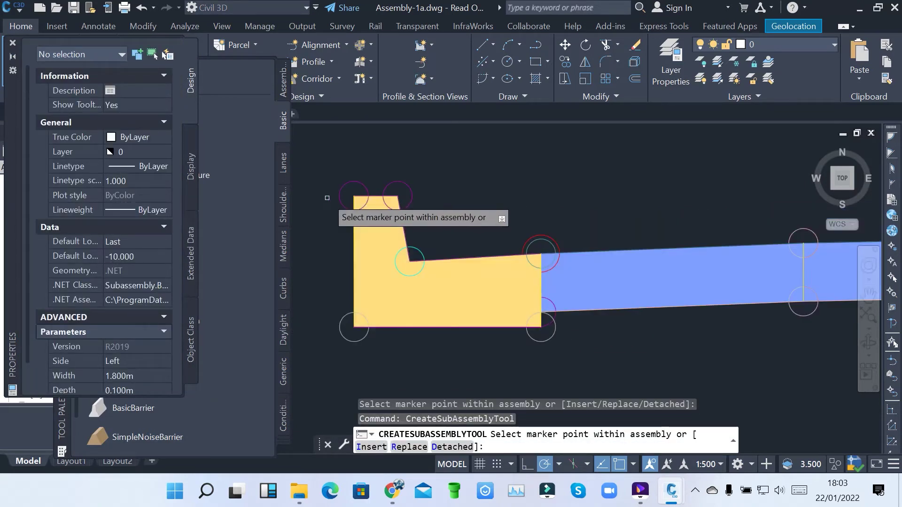
pyautogui.click(353, 196)
# - Attach a BasicSidewalk with Side set to Right to the top back edge of the right curb and finish placing sidewalks
pyautogui.scroll(-6, 375, 225)
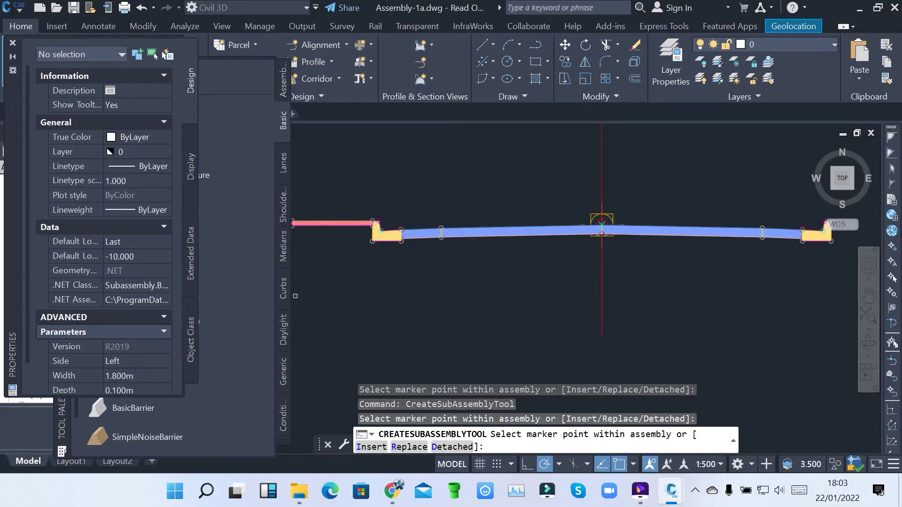
pyautogui.click(136, 360)
pyautogui.click(166, 361)
pyautogui.click(115, 386)
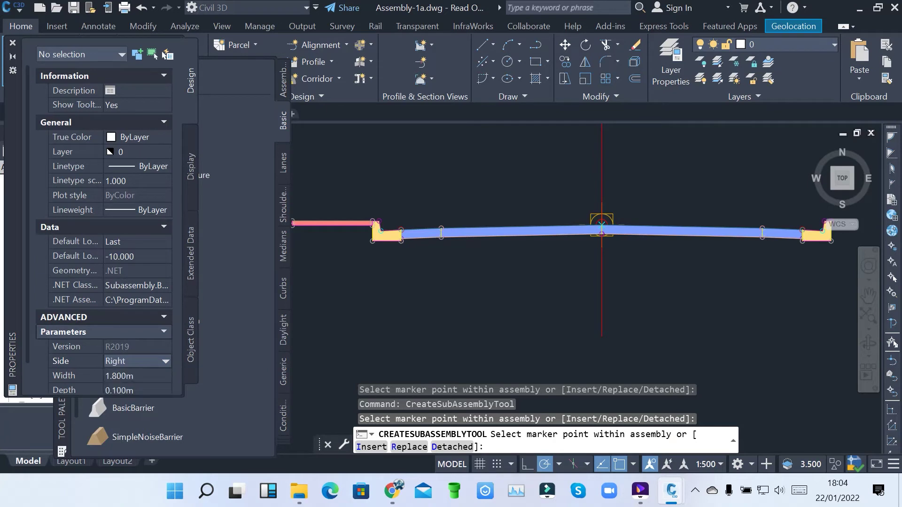
pyautogui.moveTo(833, 234)
pyautogui.mouseDown(button='middle')
pyautogui.moveTo(786, 271)
pyautogui.moveTo(622, 300)
pyautogui.moveTo(595, 293)
pyautogui.mouseUp(button='middle')
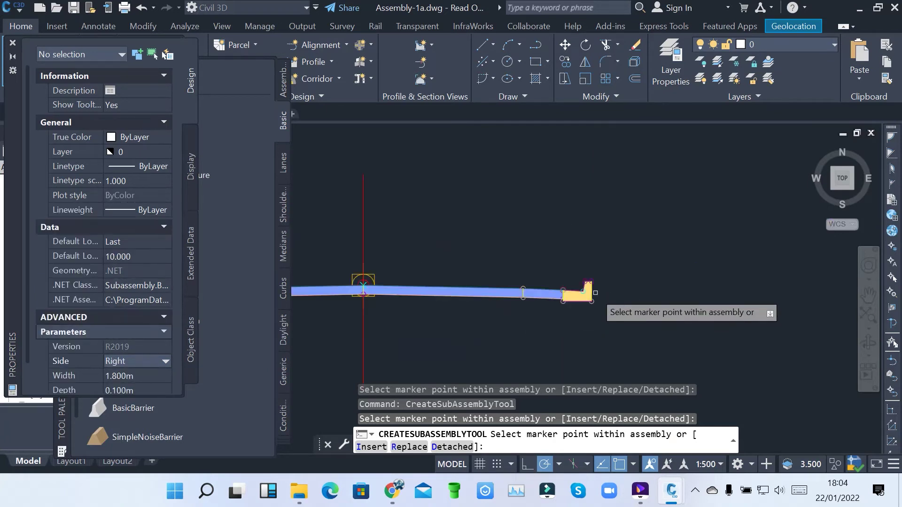
pyautogui.scroll(4, 595, 293)
pyautogui.scroll(-6, 596, 261)
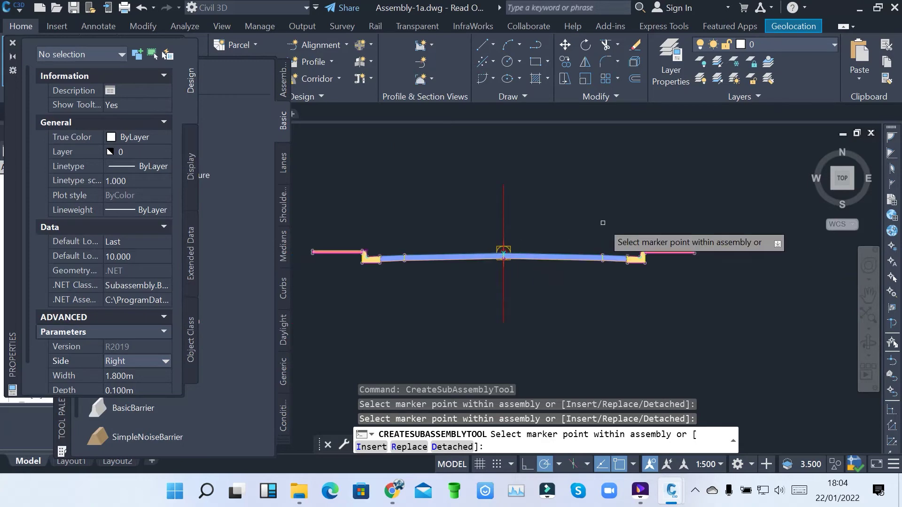
pyautogui.press('Escape')
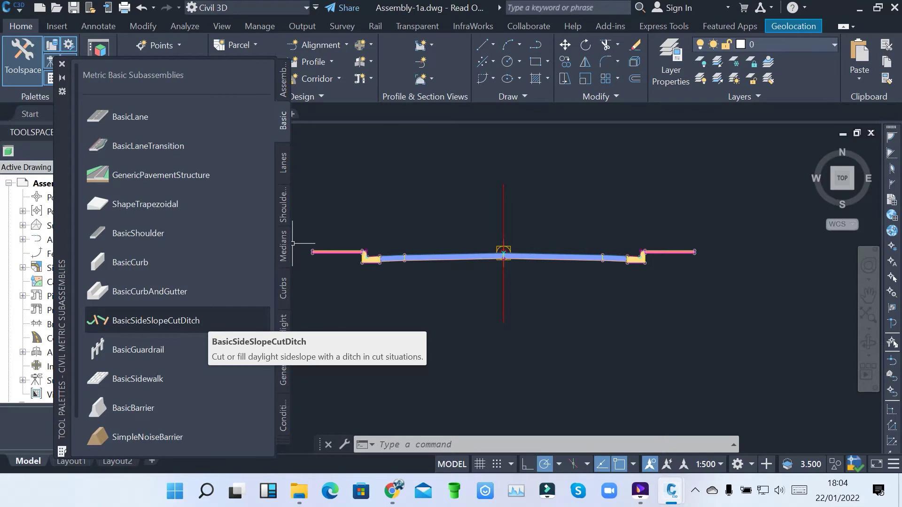
# - Attach a right BasicSideSlopeCutDitch with a 2.00:1 cut slope to the right sidewalk's upper outer edge
pyautogui.hotkey('ctrl', '1')
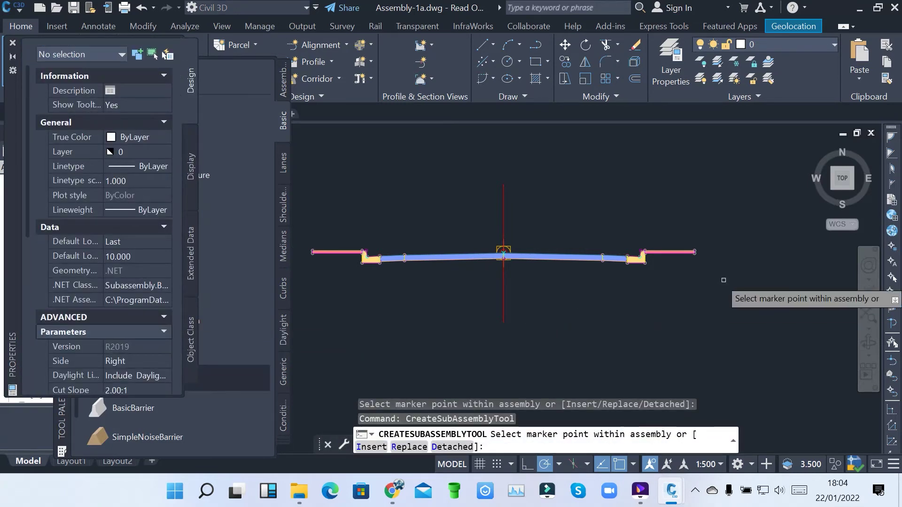
pyautogui.scroll(6, 625, 254)
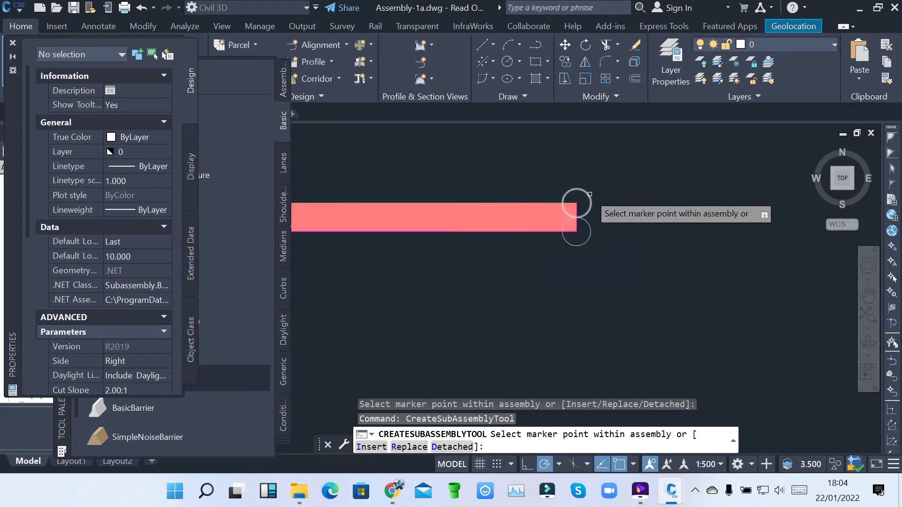
pyautogui.scroll(-5, 563, 296)
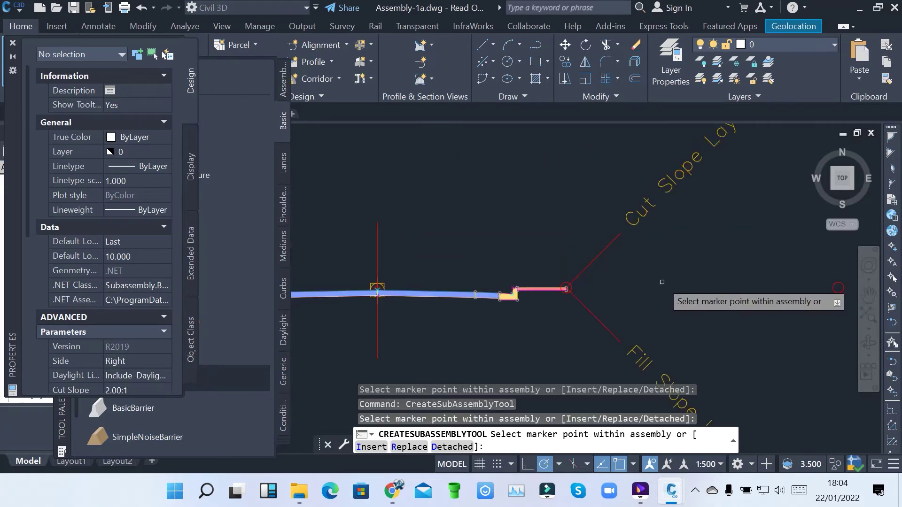
# - Attach a BasicSideSlopeCutDitch with Side set to Left to the left sidewalk's outer edge and finish placing side slopes
pyautogui.scroll(-2, 681, 253)
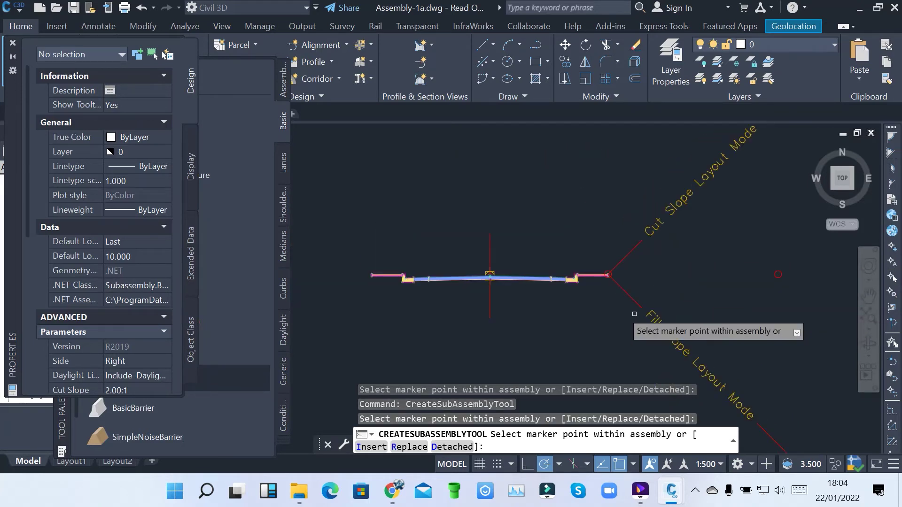
pyautogui.click(136, 361)
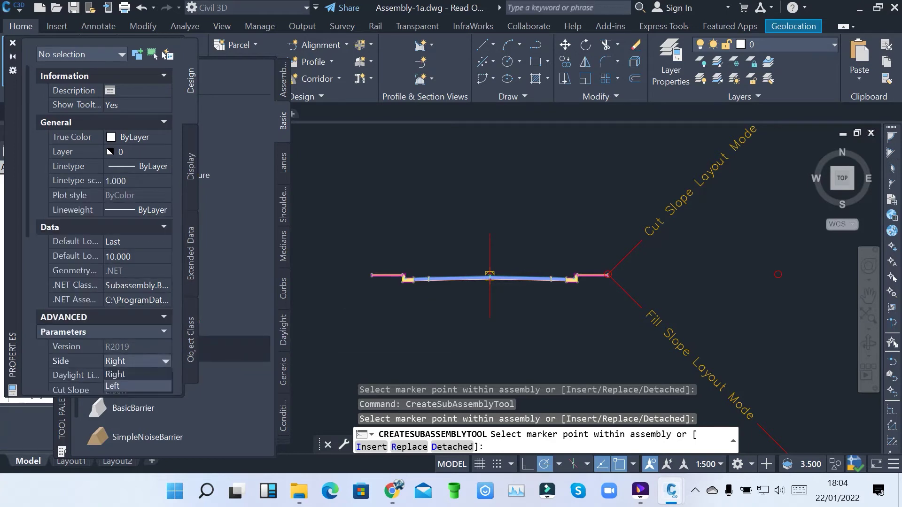
pyautogui.click(113, 386)
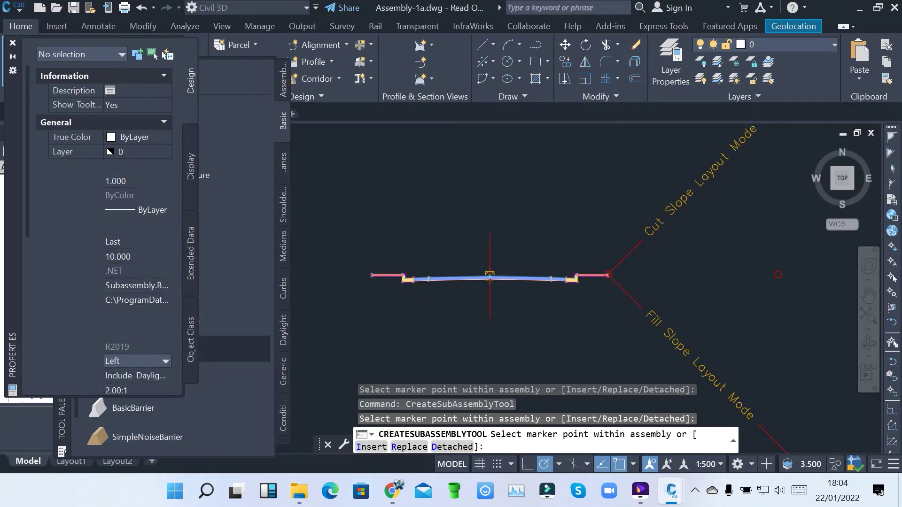
pyautogui.scroll(8, 363, 280)
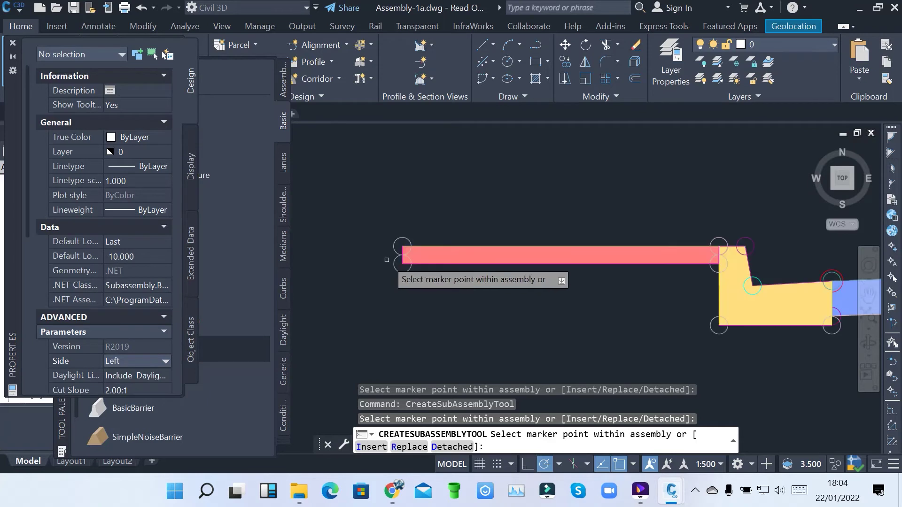
pyautogui.scroll(-8, 394, 249)
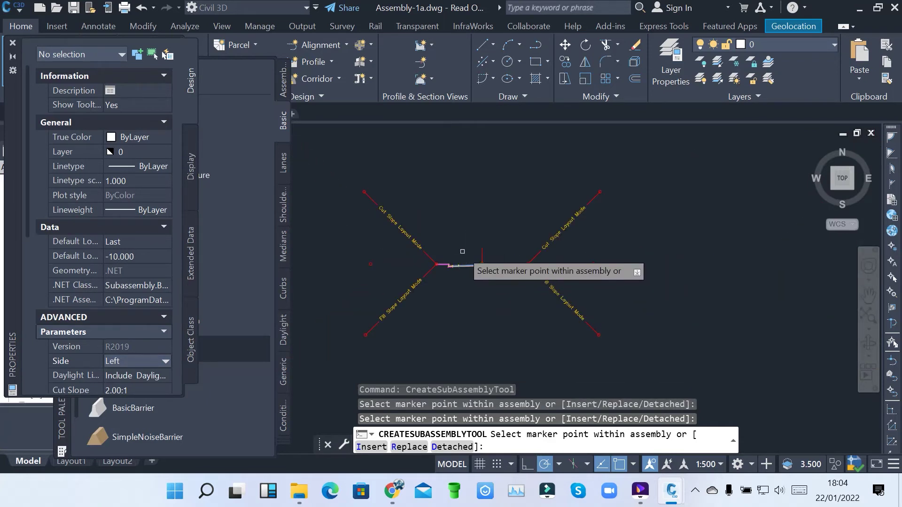
pyautogui.press('Return')
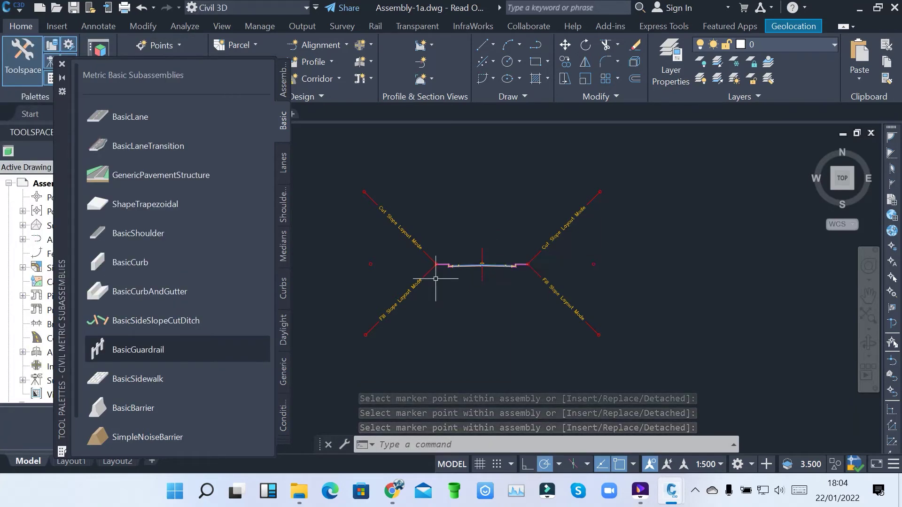
# - Examine the whole assembly, from the lanes, shoulders, curbs and sidewalks out to the cut and fill slopes on both sides
pyautogui.scroll(4, 435, 278)
pyautogui.scroll(3, 519, 243)
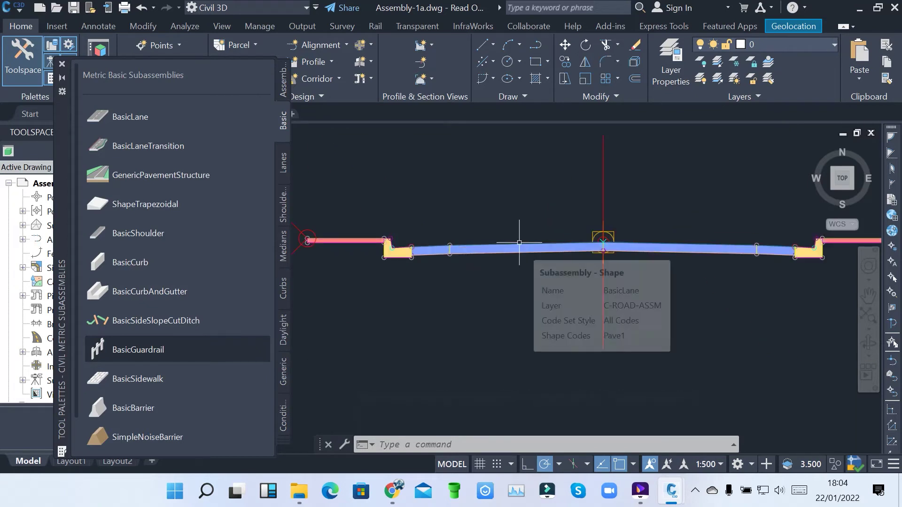
pyautogui.scroll(-2, 519, 243)
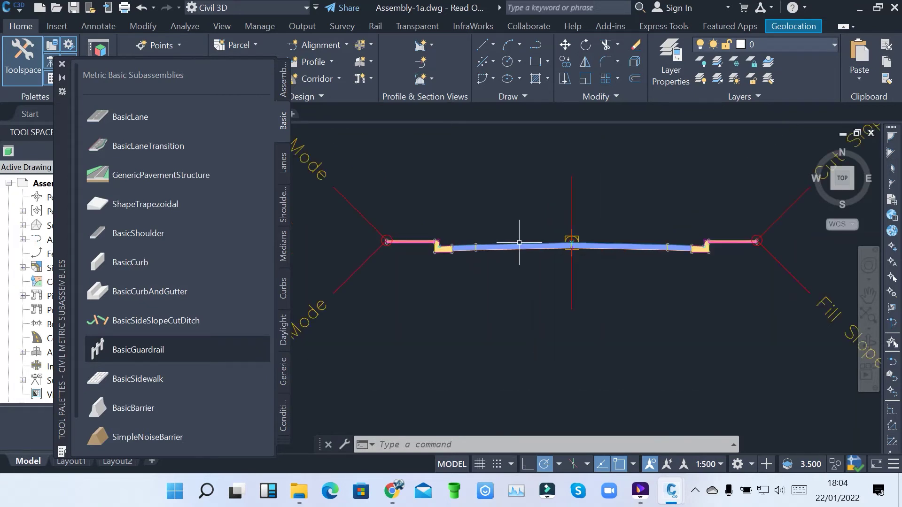
pyautogui.scroll(2, 518, 243)
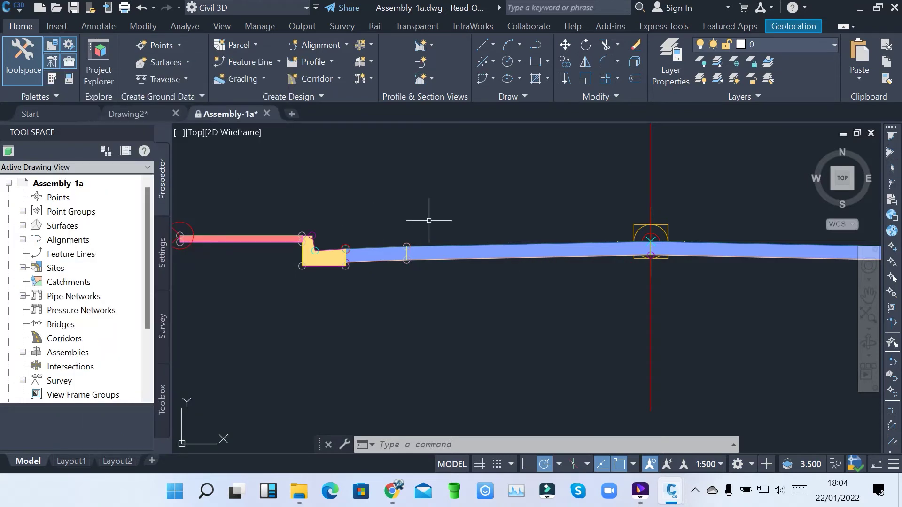
pyautogui.scroll(-8, 429, 219)
pyautogui.scroll(10, 454, 225)
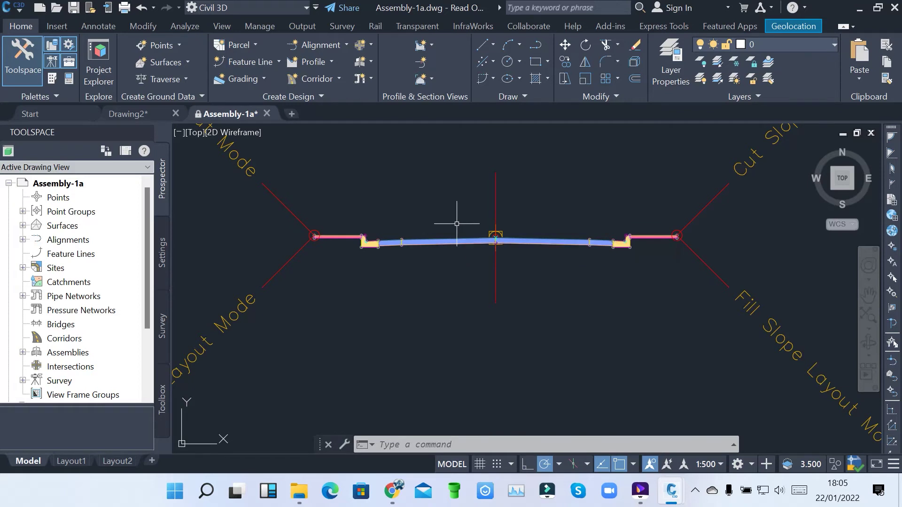
pyautogui.scroll(-8, 466, 222)
pyautogui.scroll(8, 466, 222)
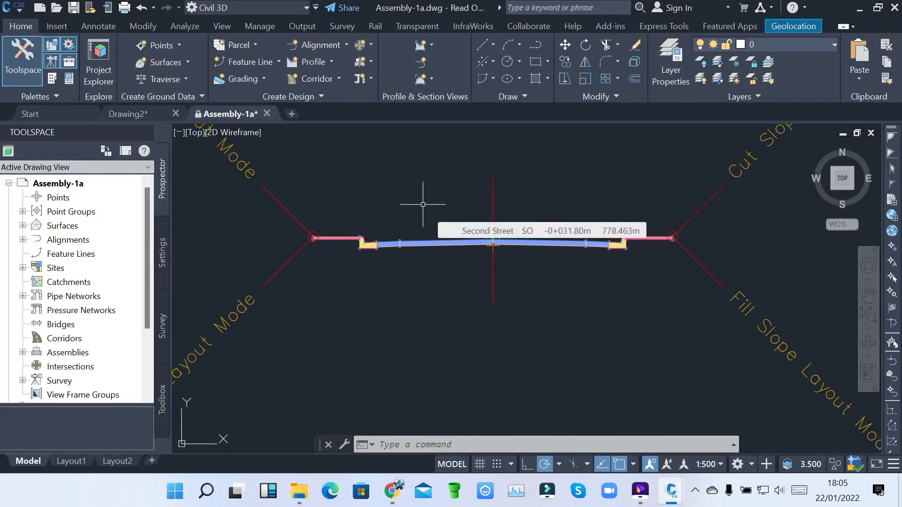
pyautogui.scroll(-2, 422, 204)
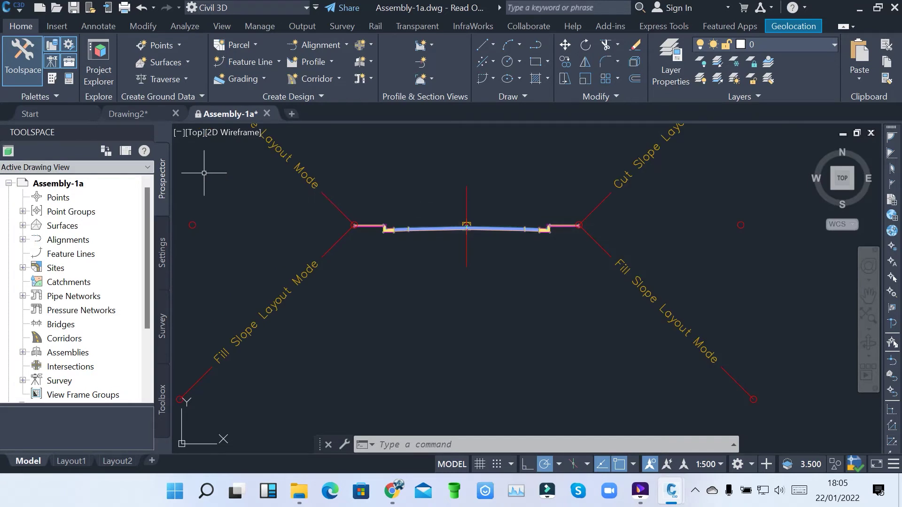
# - Place a ready-made Primary Road Full Section assembly from the common metric assemblies below the First Street assembly and finish placing
pyautogui.hotkey('ctrl', '3')
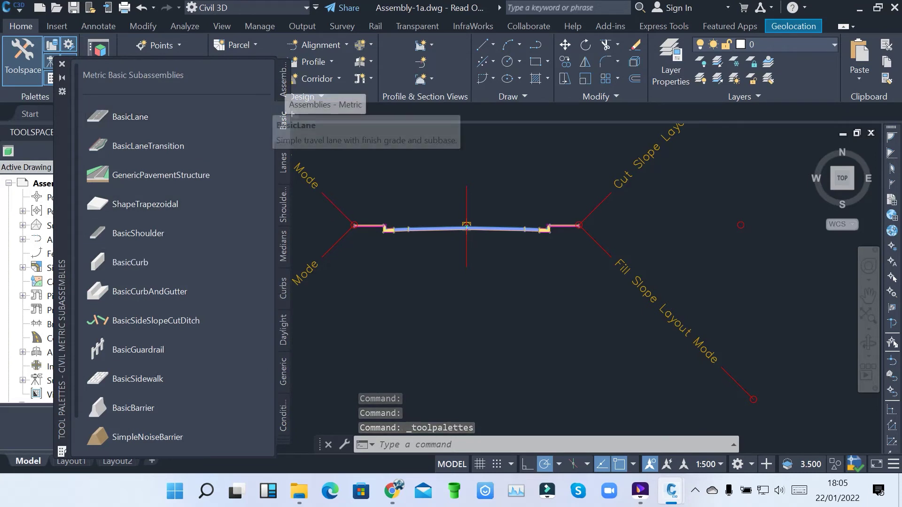
pyautogui.click(283, 80)
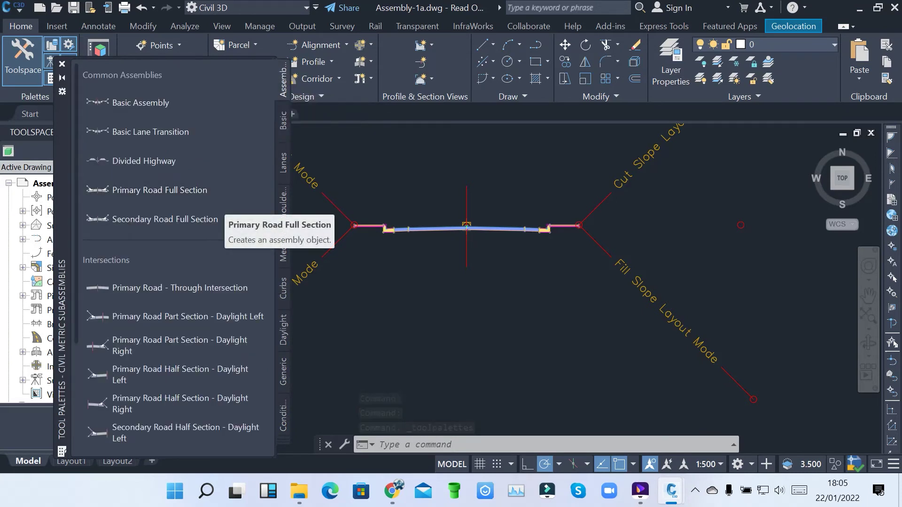
pyautogui.click(160, 189)
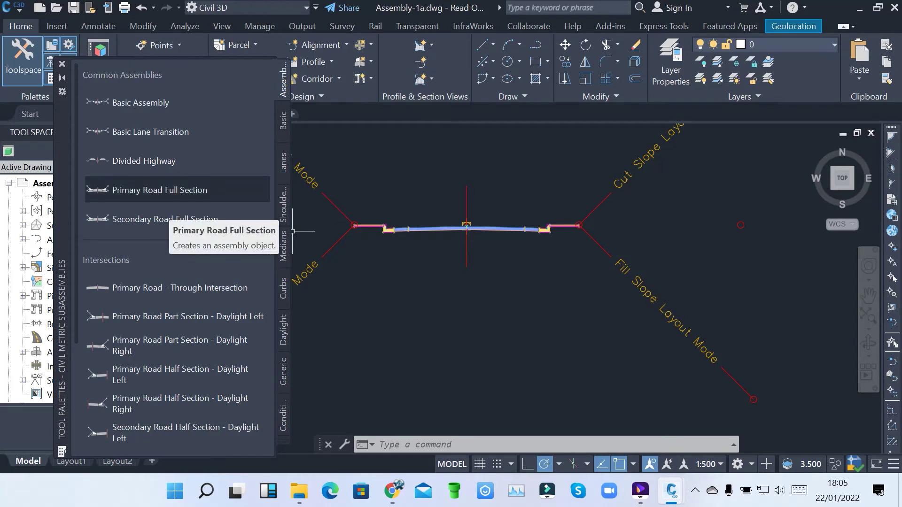
pyautogui.click(160, 190)
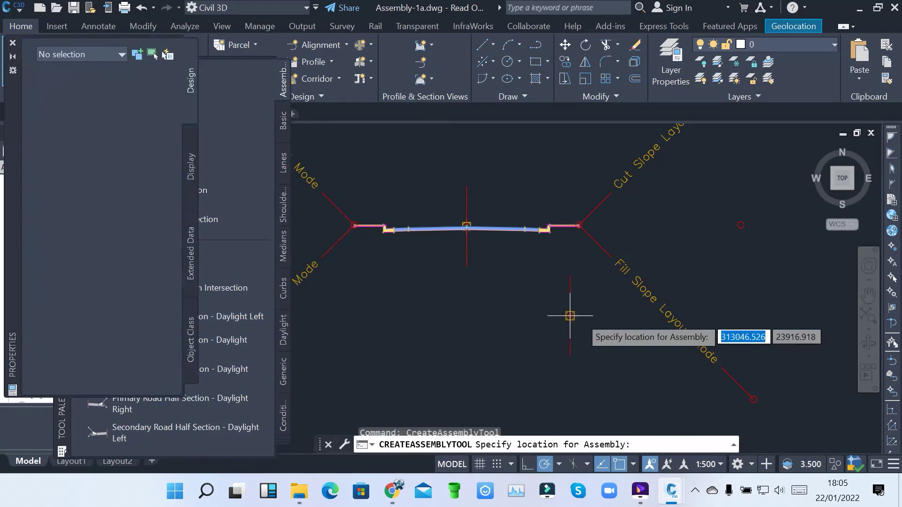
pyautogui.scroll(-5, 409, 282)
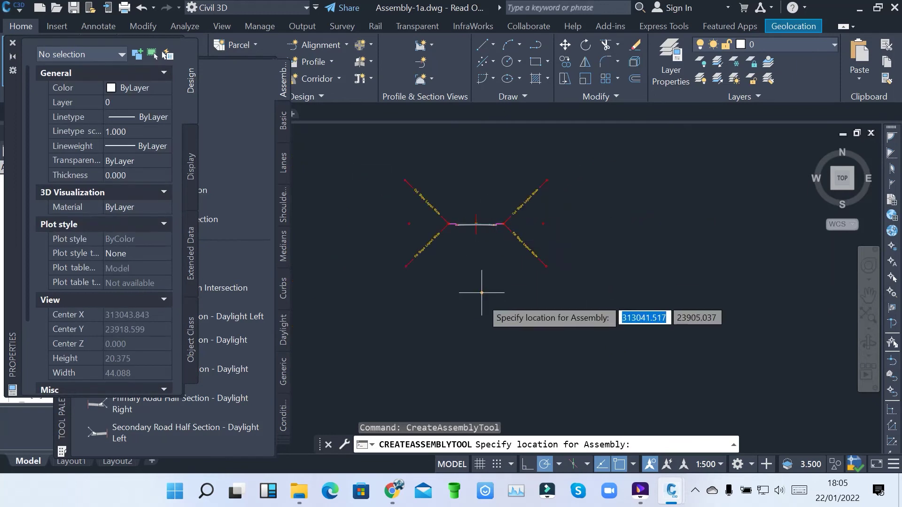
pyautogui.click(479, 311)
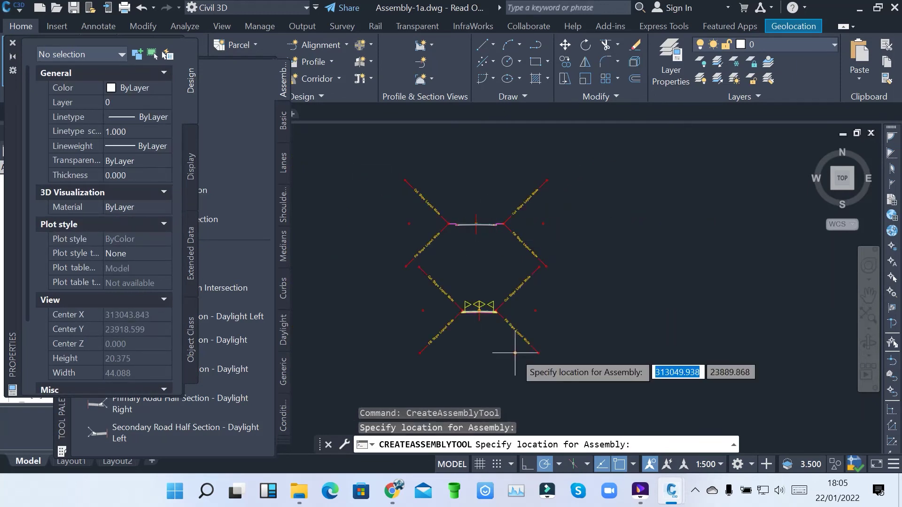
pyautogui.press('Escape')
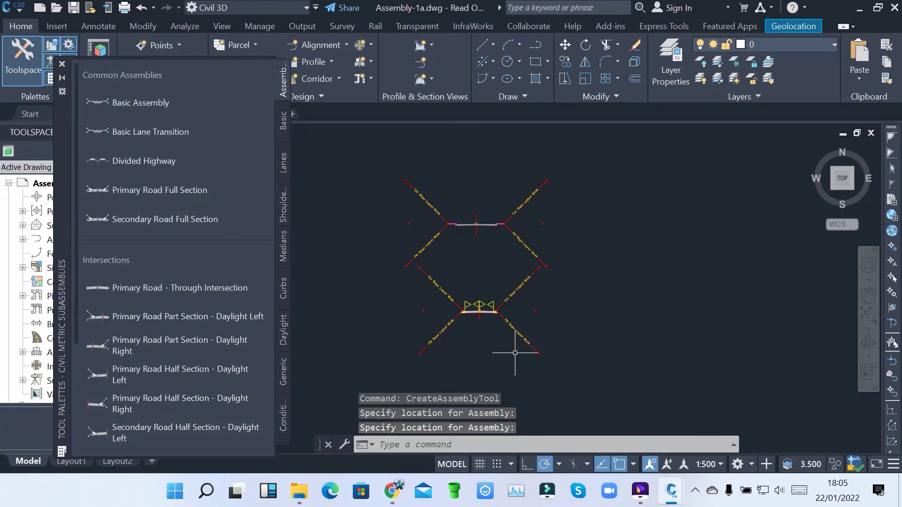
# - Compare the ready-made Primary Road Full Section with the manually built First Street assembly, examining lanes, curbs, pavement layers and slopes
pyautogui.scroll(4, 461, 322)
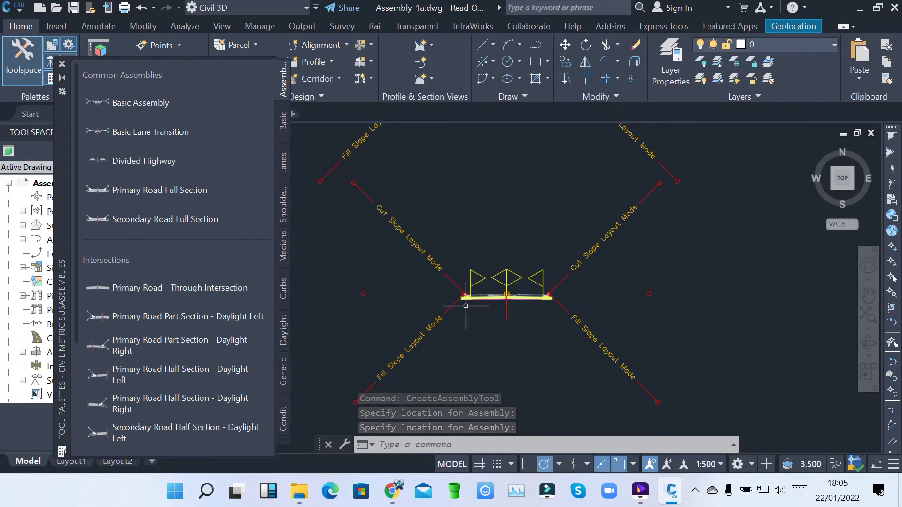
pyautogui.scroll(5, 478, 307)
pyautogui.scroll(-5, 478, 307)
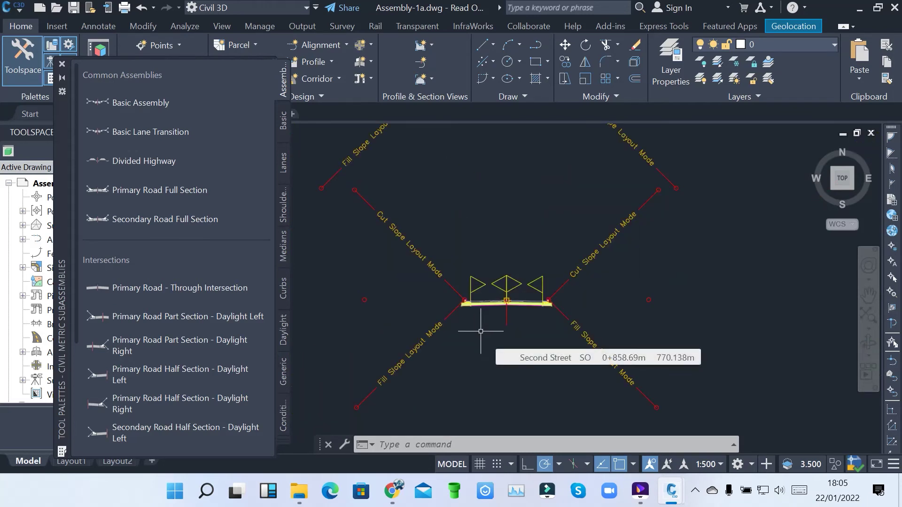
pyautogui.moveTo(509, 201); pyautogui.dragTo(509, 398, button='middle')
pyautogui.scroll(3, 485, 302)
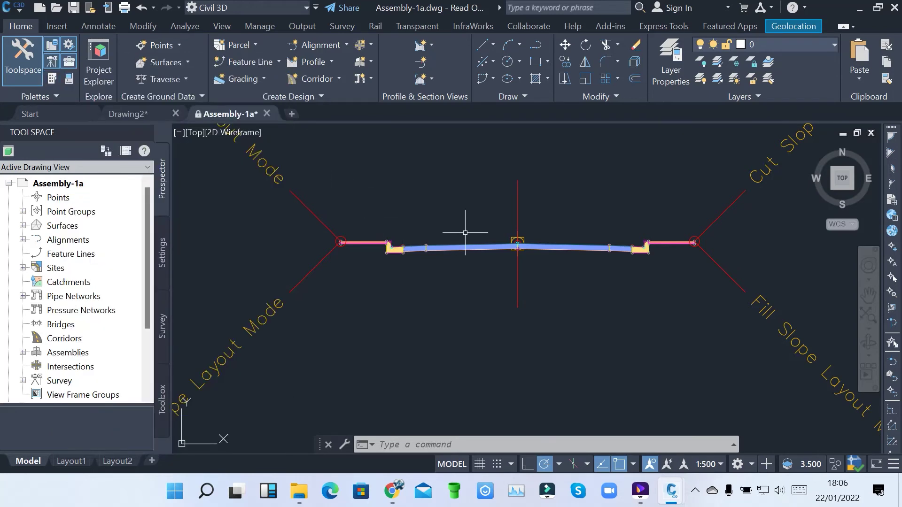
pyautogui.scroll(-6, 466, 227)
pyautogui.scroll(3, 432, 273)
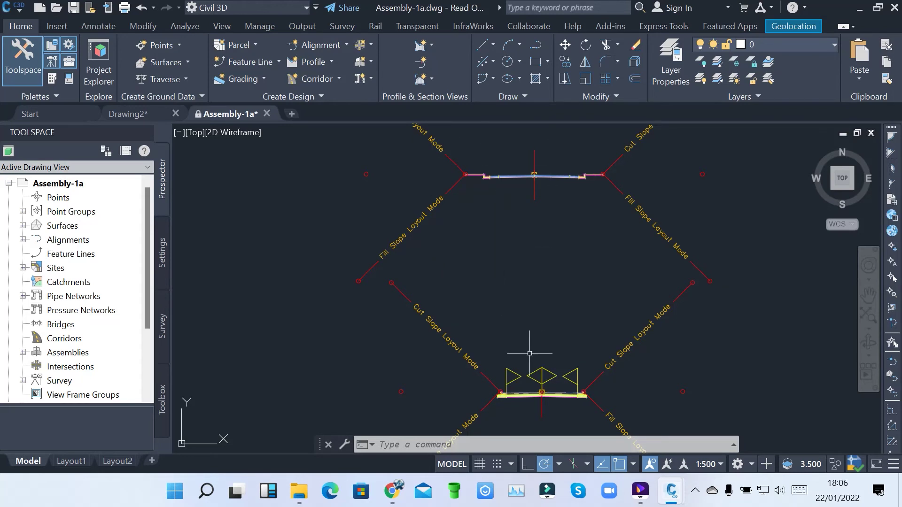
pyautogui.moveTo(528, 358); pyautogui.dragTo(491, 208, button='middle')
pyautogui.scroll(4, 496, 245)
pyautogui.scroll(3, 496, 245)
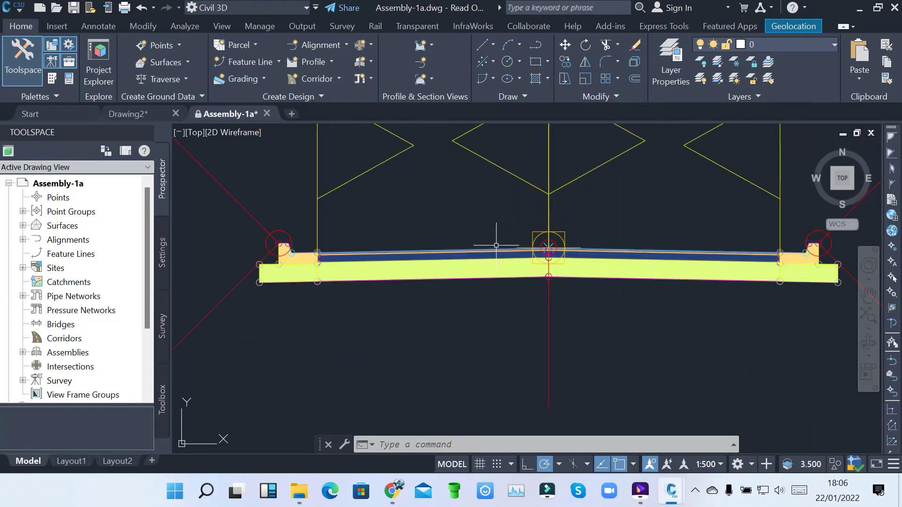
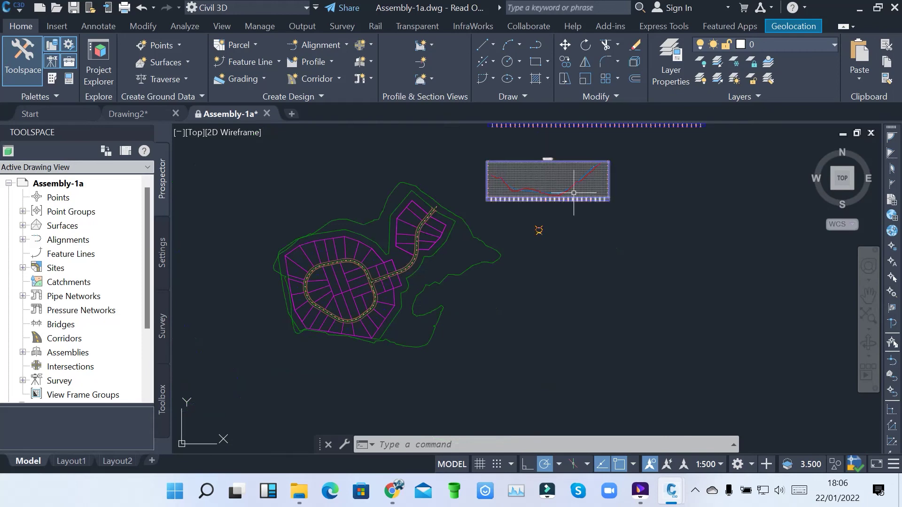
# - Review the street profile views, including the First Street finished grade profile, together with both assemblies placed below them
pyautogui.scroll(6, 588, 172)
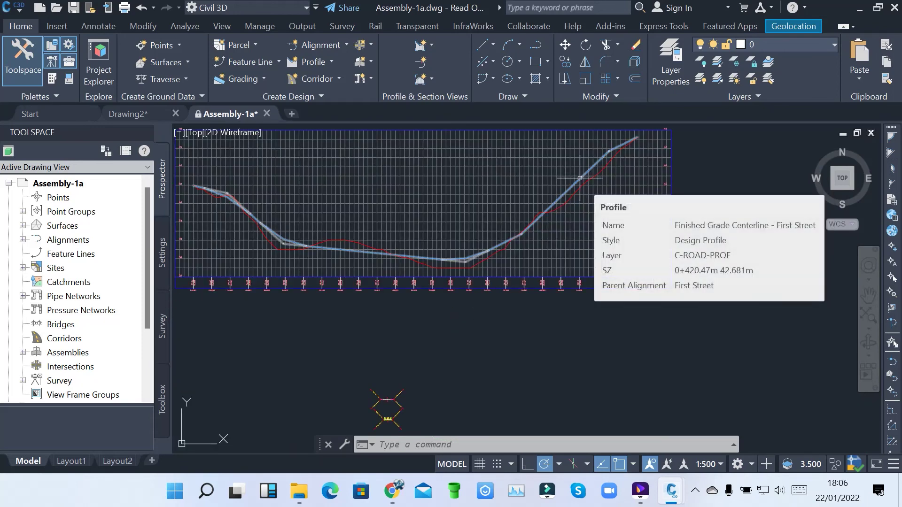
pyautogui.scroll(-5, 533, 310)
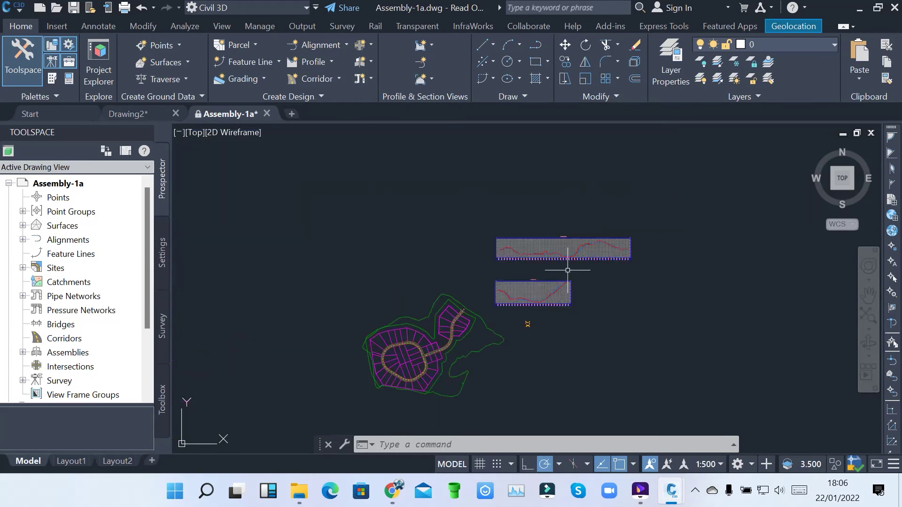
pyautogui.scroll(3, 567, 270)
pyautogui.scroll(2, 568, 270)
pyautogui.scroll(-4, 523, 202)
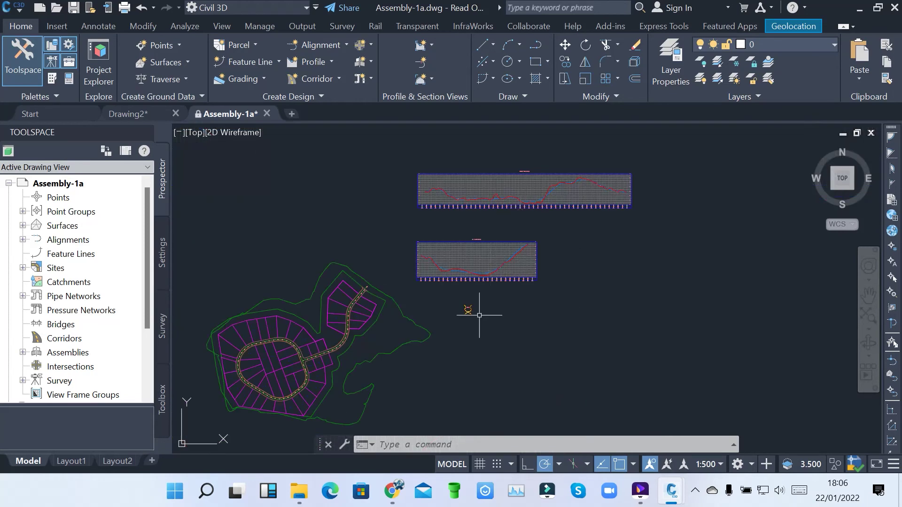
pyautogui.scroll(5, 442, 310)
pyautogui.scroll(8, 442, 310)
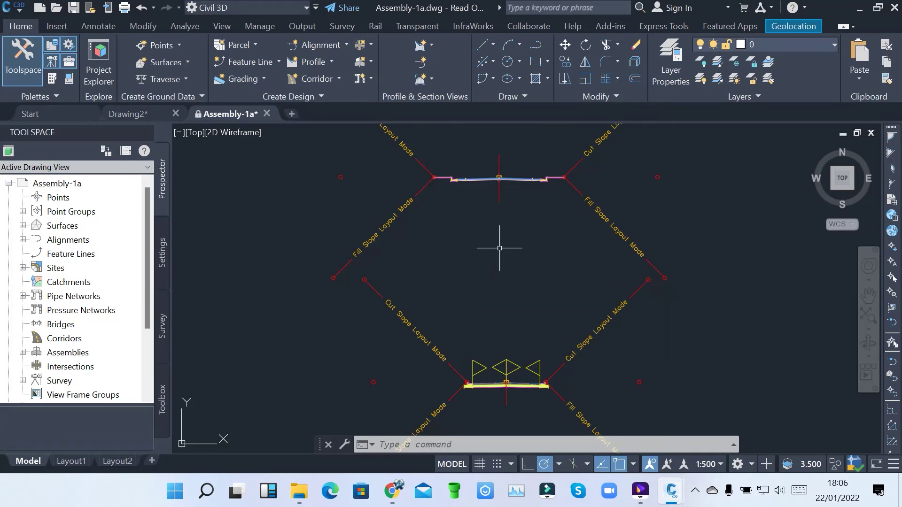
pyautogui.moveTo(499, 336); pyautogui.dragTo(484, 224, button='middle')
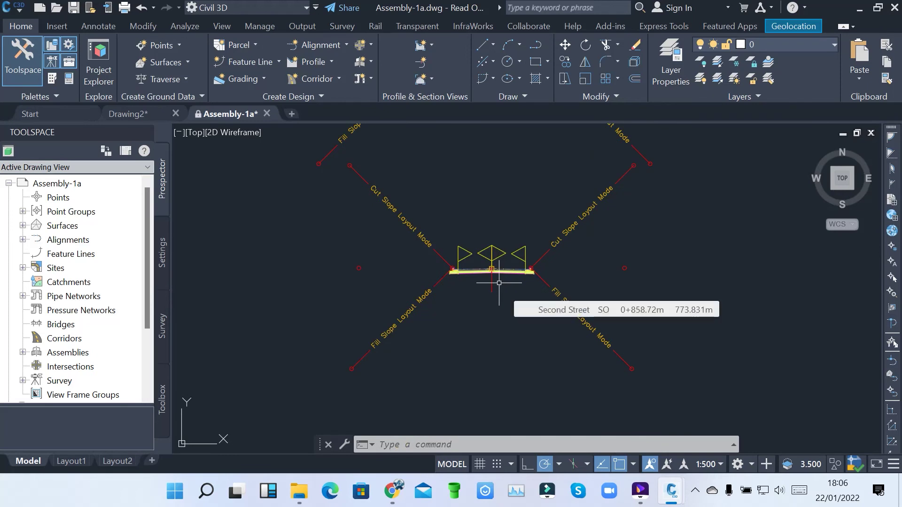
pyautogui.scroll(-3, 499, 283)
pyautogui.scroll(2, 509, 183)
pyautogui.moveTo(509, 183); pyautogui.dragTo(486, 295, button='middle')
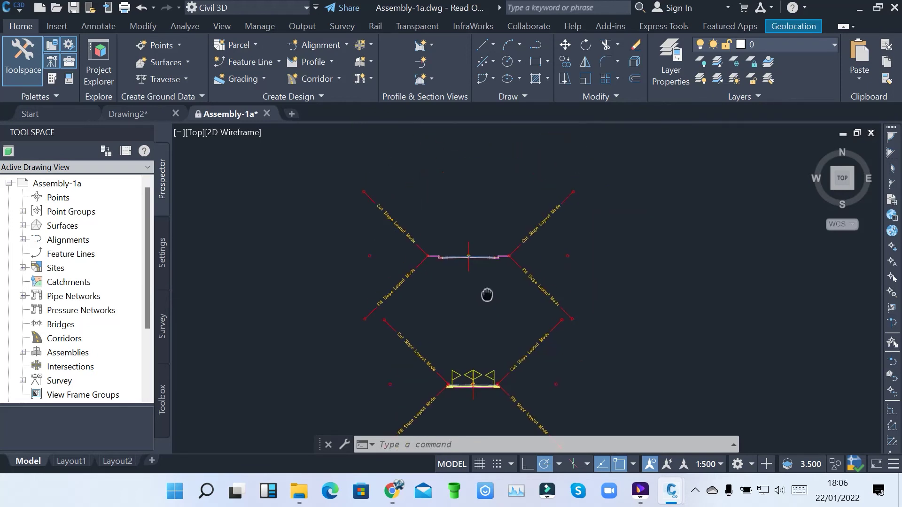
pyautogui.scroll(4, 488, 294)
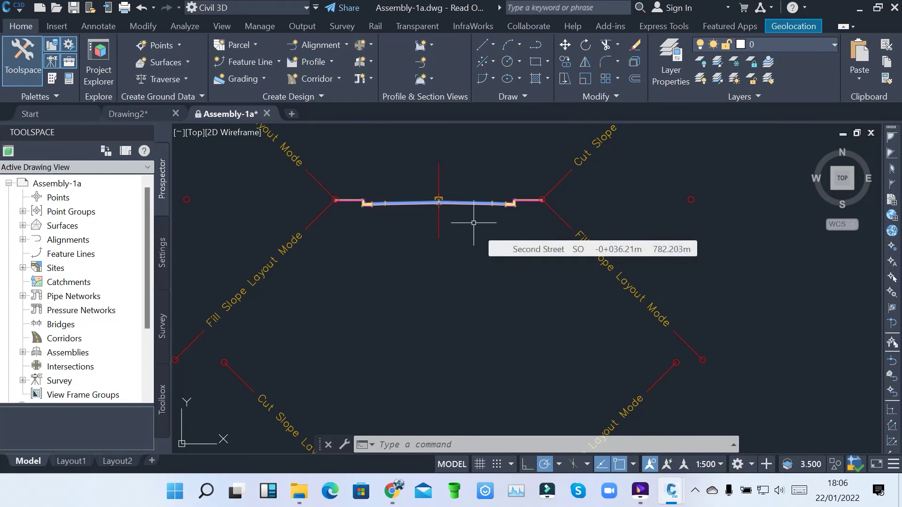
pyautogui.scroll(-4, 473, 223)
pyautogui.scroll(6, 466, 301)
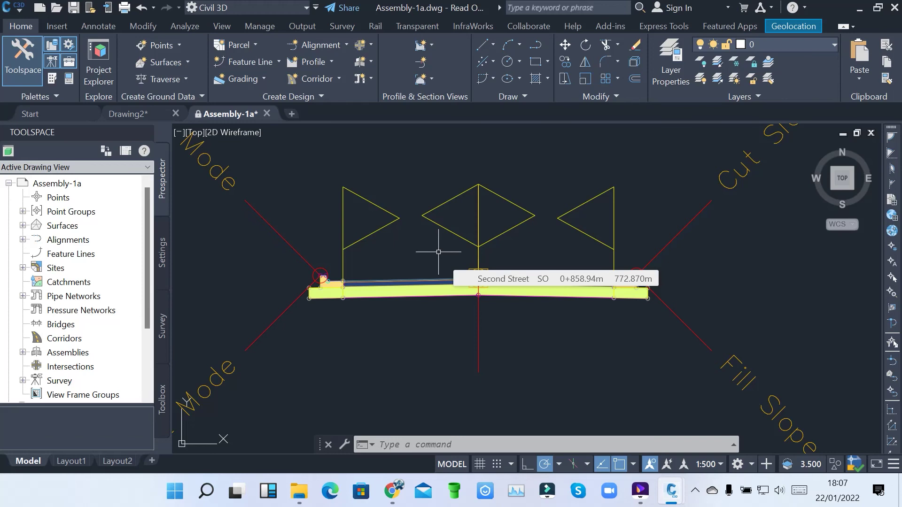
pyautogui.scroll(-5, 483, 322)
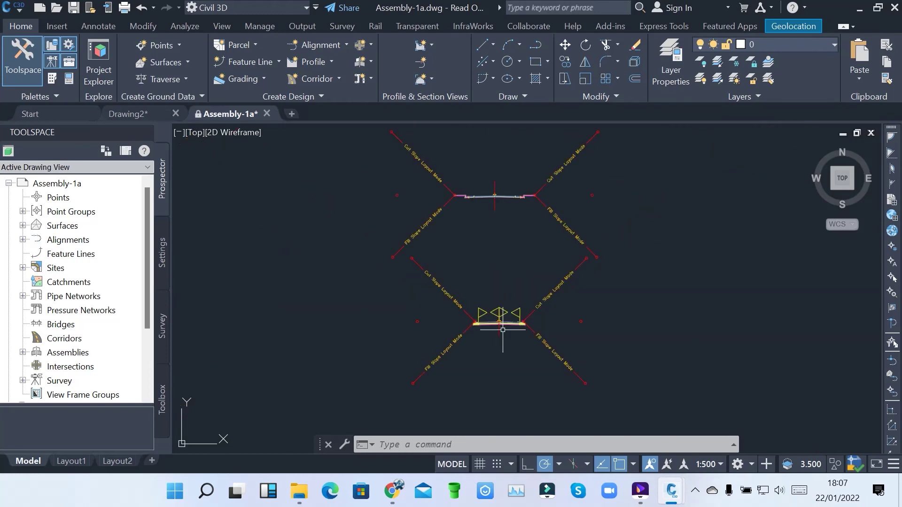
# - Examine the road alignment in the site plan in relation to the First Street profile view and the assemblies
pyautogui.scroll(-5, 511, 287)
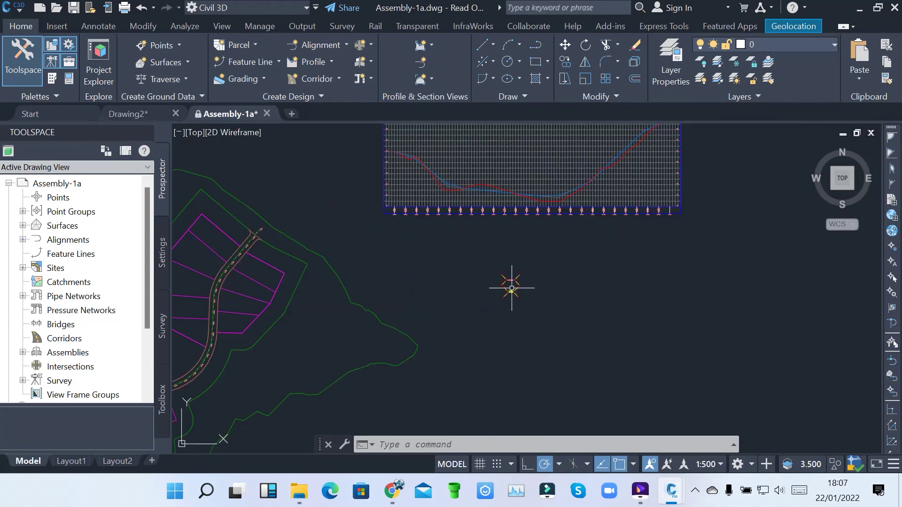
pyautogui.scroll(-2, 506, 199)
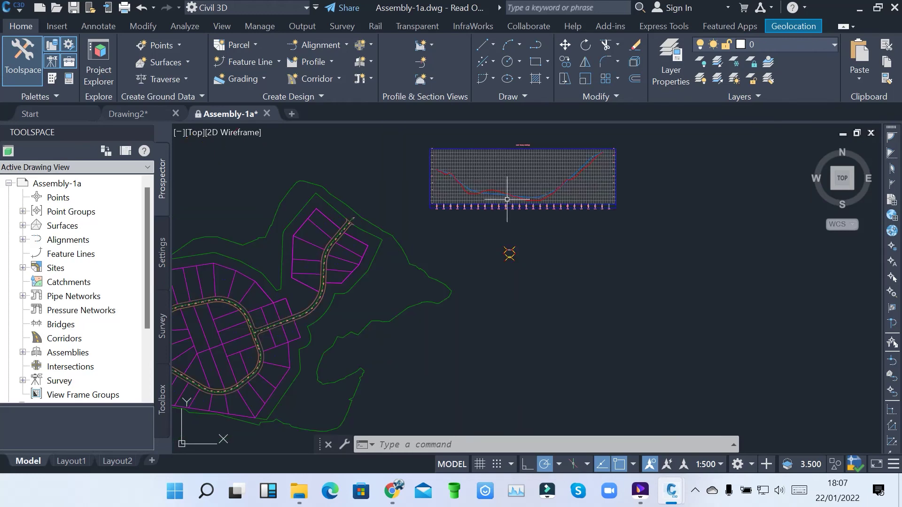
pyautogui.scroll(4, 331, 246)
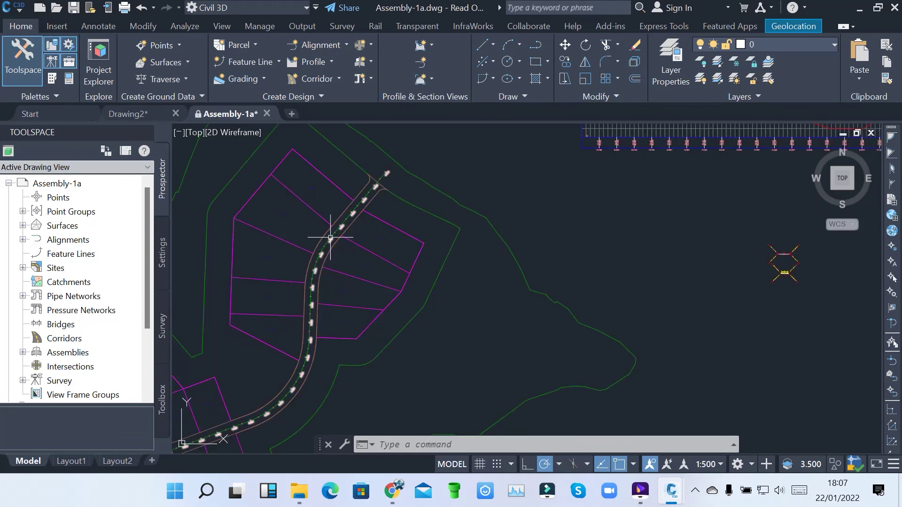
pyautogui.scroll(-2, 396, 217)
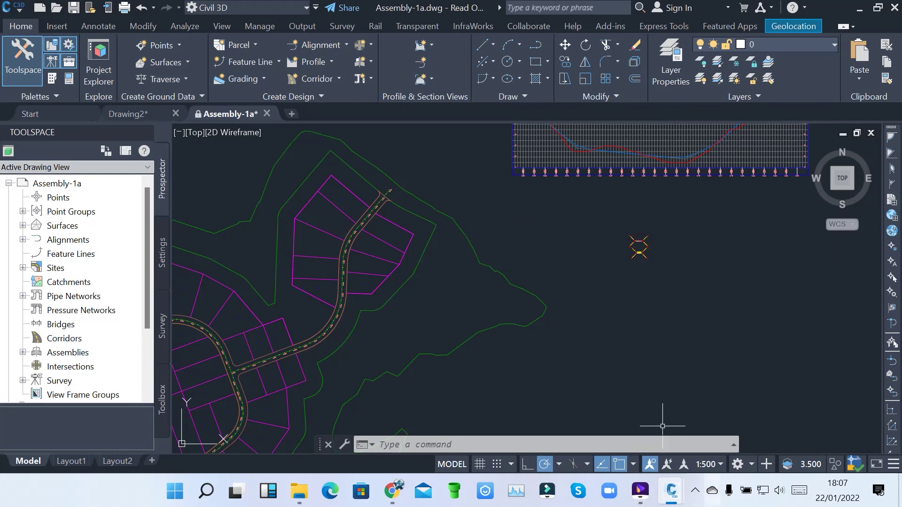
pyautogui.click(695, 490)
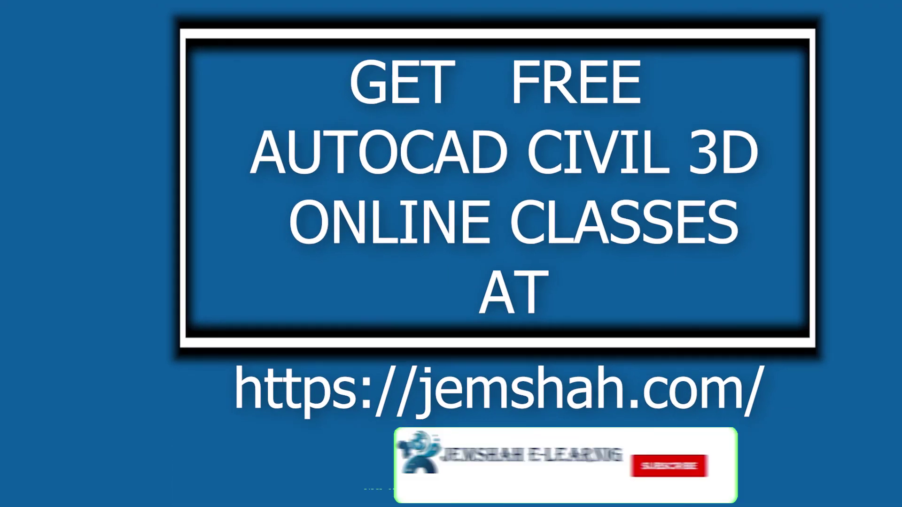